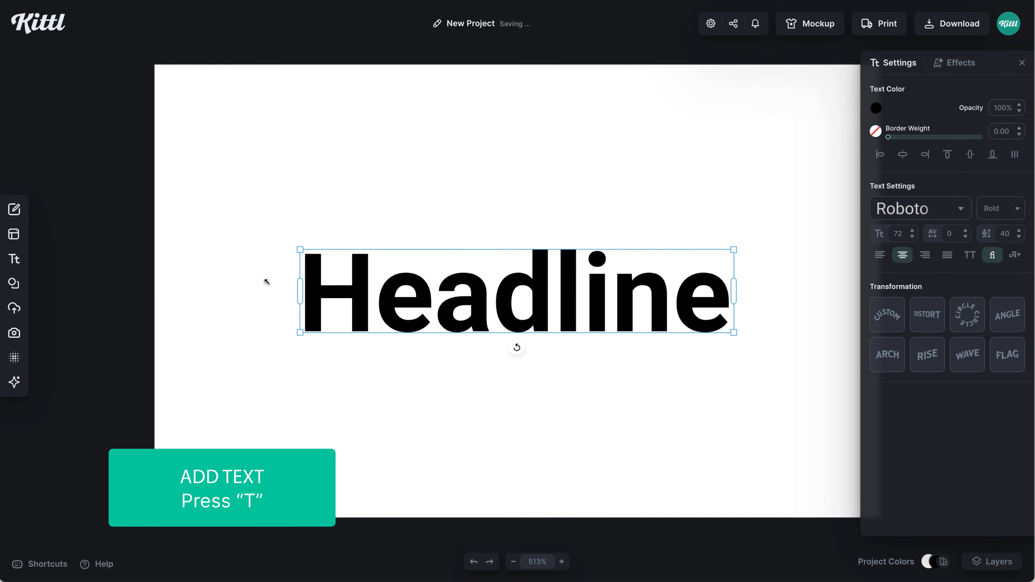
# Step: Replace the headline text with "FizzFlare" and widen its text box so the word fits on one line
pyautogui.doubleClick(421, 293)
pyautogui.write('Fi')
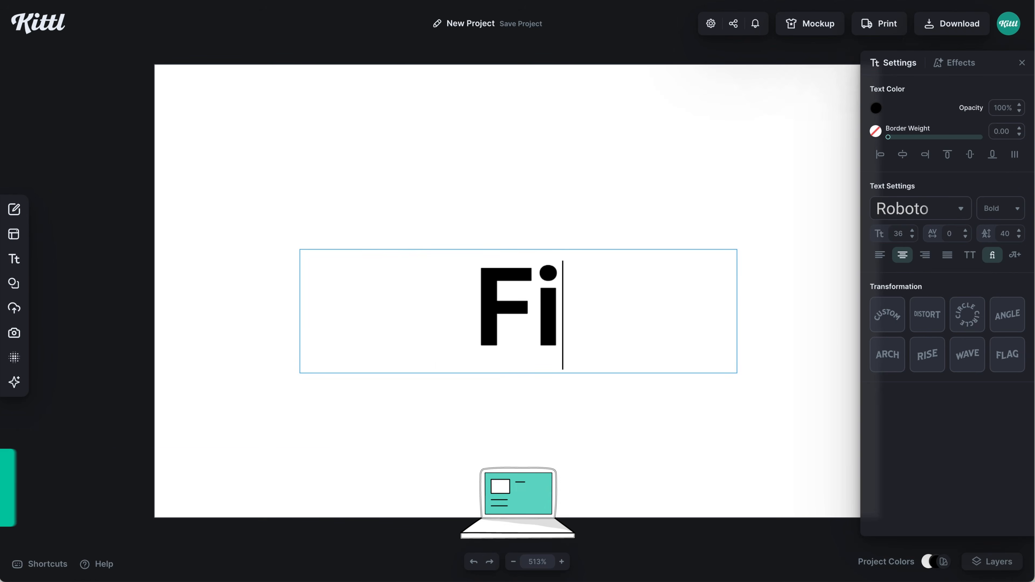
pyautogui.write('zzFlat')
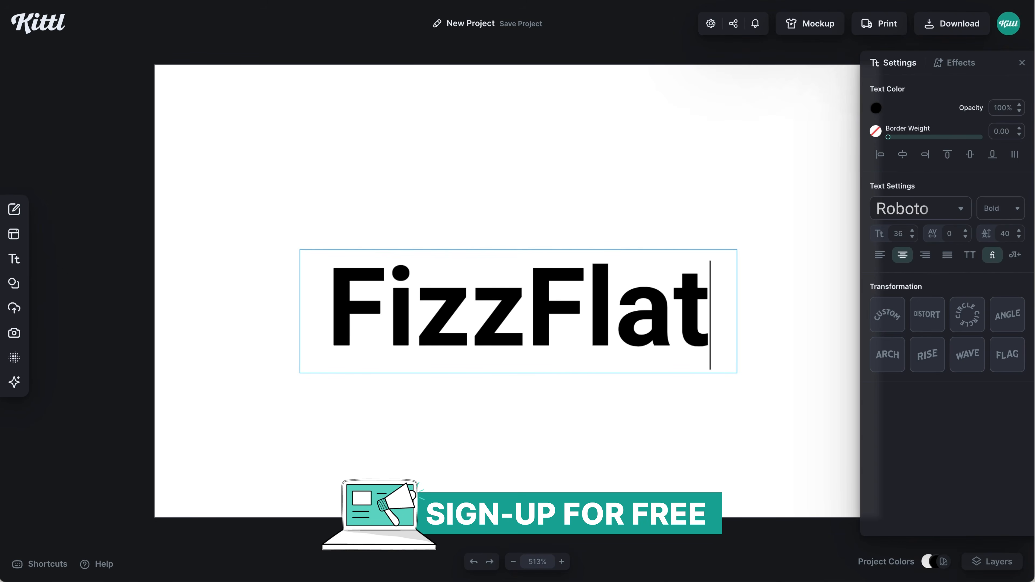
pyautogui.press('BackSpace')
pyautogui.write('re')
pyautogui.press('Escape')
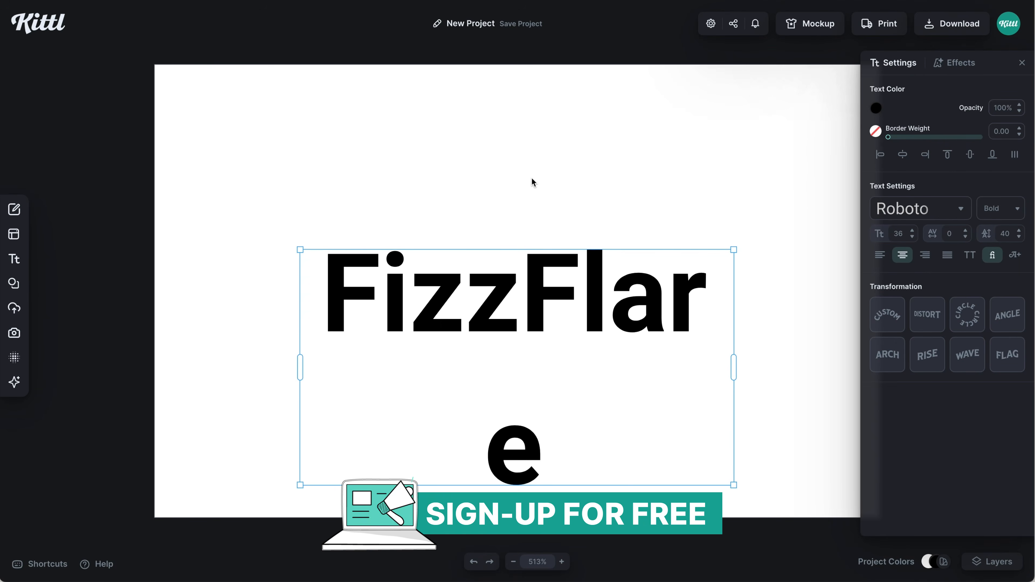
pyautogui.moveTo(733, 371); pyautogui.dragTo(815, 363)
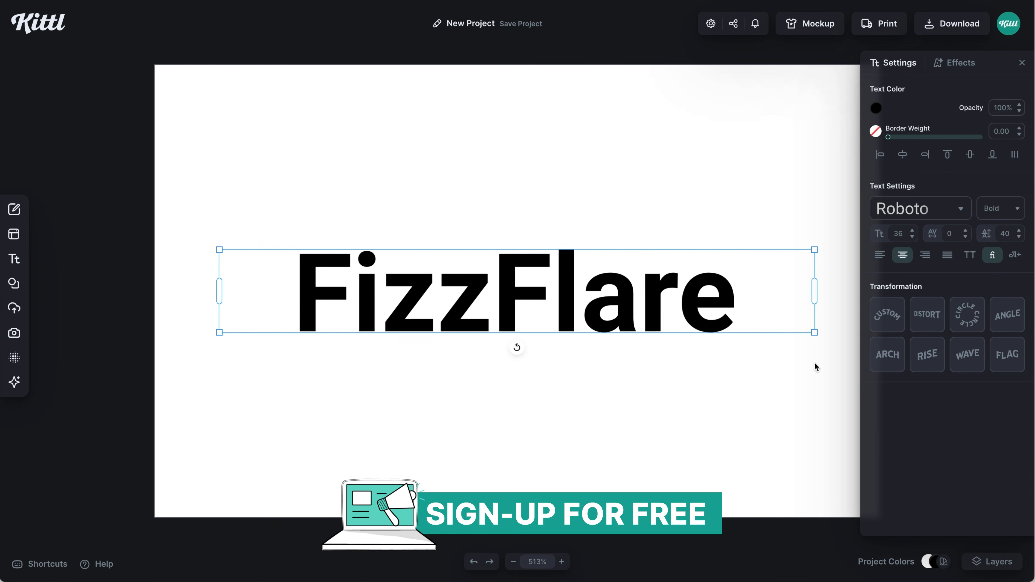
# Step: Open the typeface choices for the FizzFlare text and search them for "bubble"
pyautogui.click(912, 215)
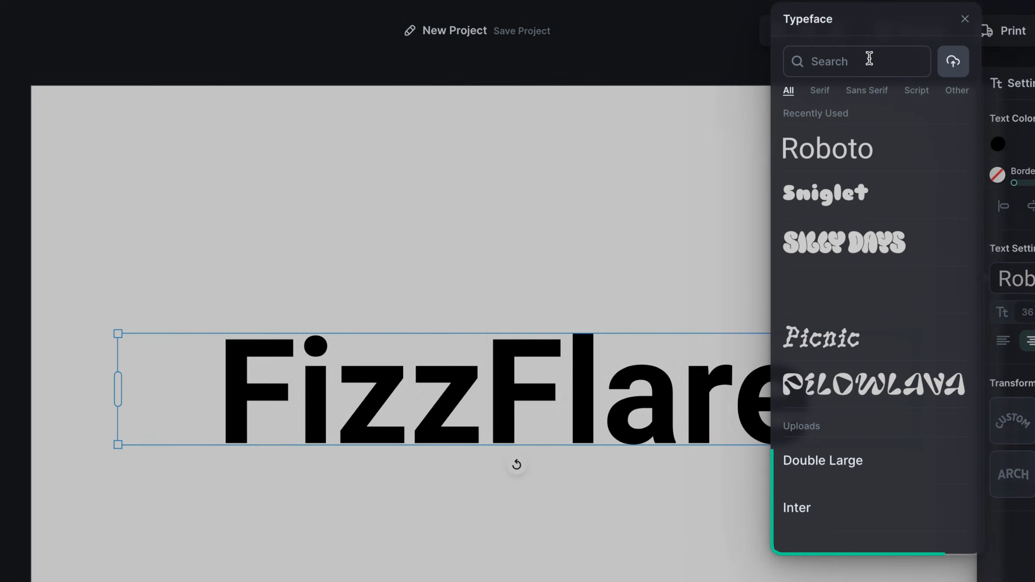
pyautogui.write('bubble')
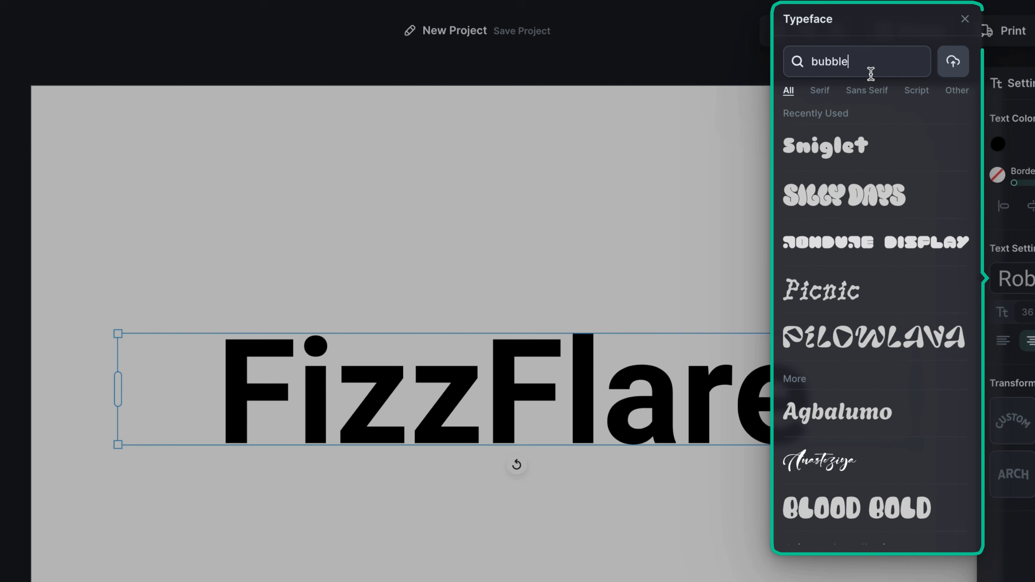
pyautogui.scroll(-5, 880, 301)
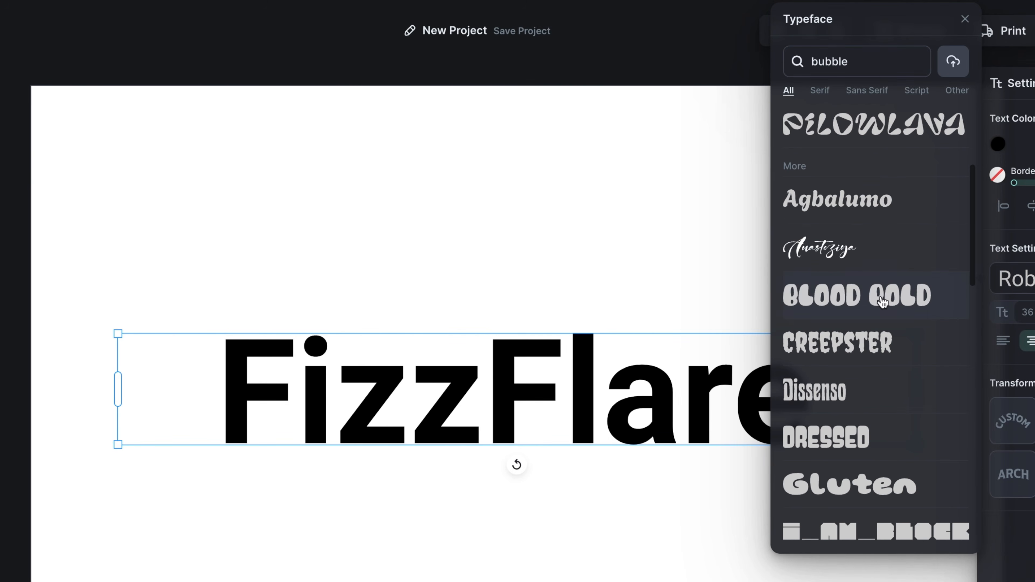
pyautogui.scroll(-2, 882, 302)
# Step: Try Gluten, Liquid Sun, Mentimun, Modak and several further bubble typefaces on the FizzFlare text
pyautogui.click(868, 454)
pyautogui.scroll(-6, 868, 454)
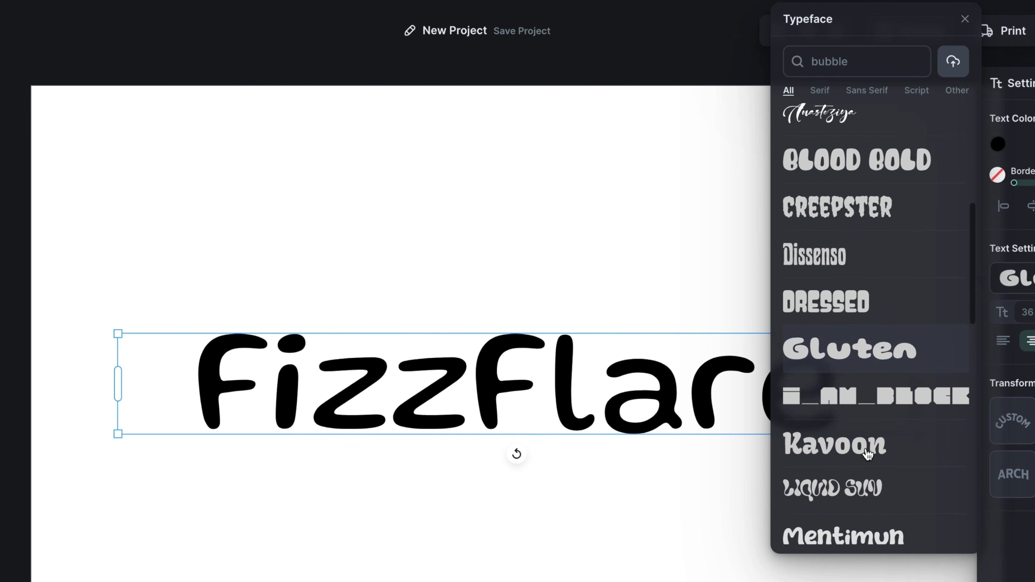
pyautogui.click(895, 469)
pyautogui.scroll(-6, 895, 461)
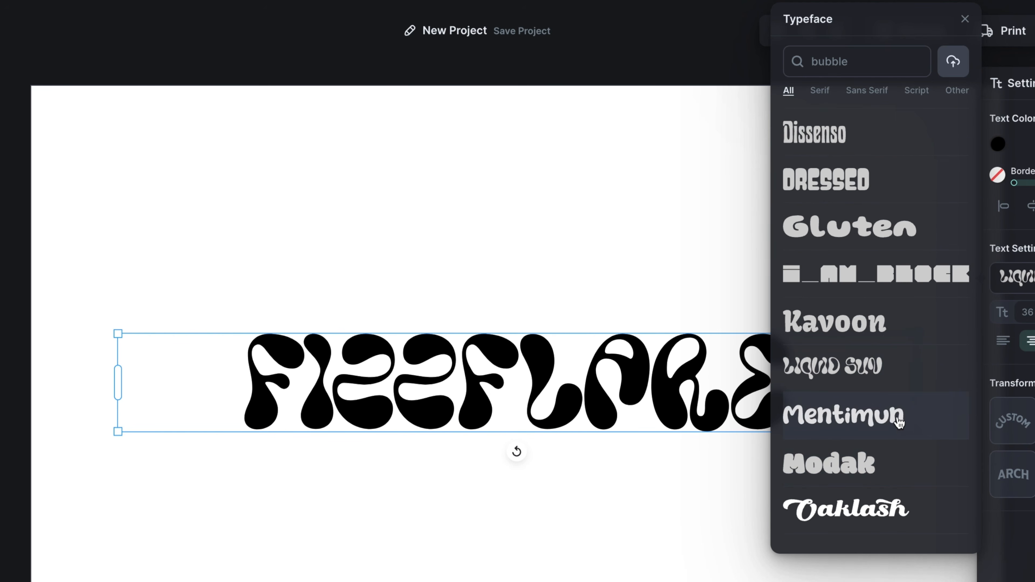
pyautogui.click(901, 426)
pyautogui.scroll(-2, 900, 427)
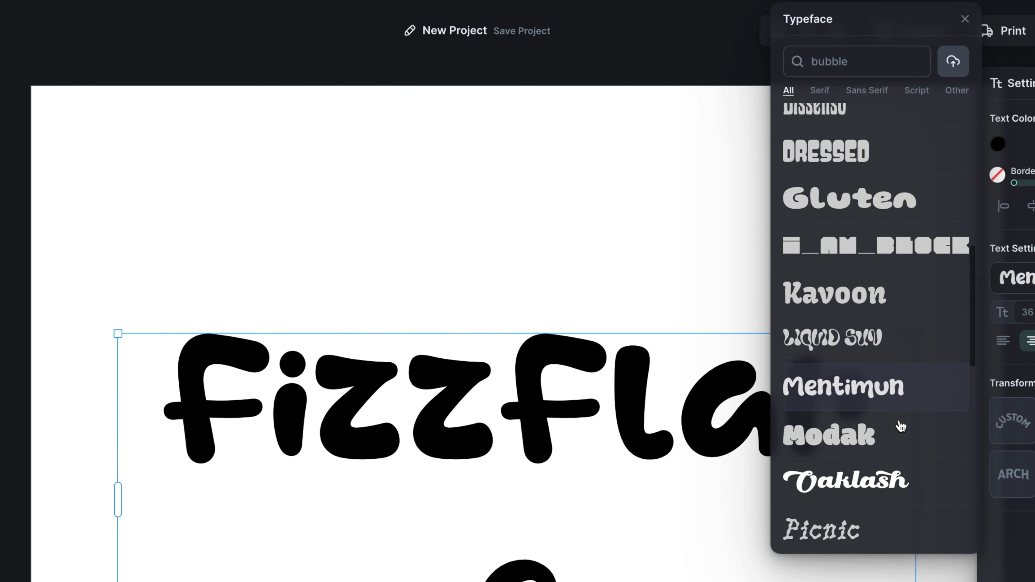
pyautogui.click(903, 433)
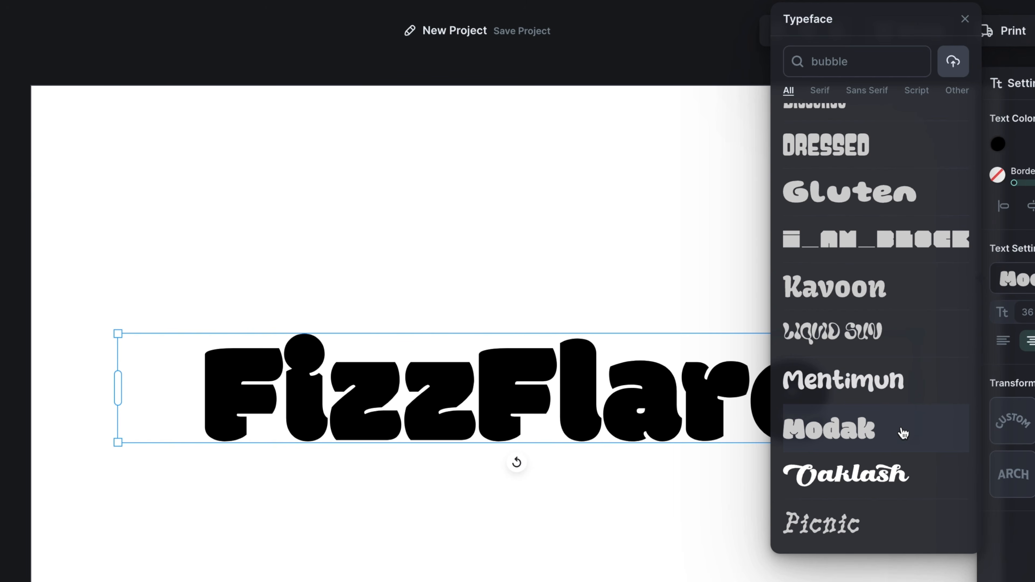
pyautogui.scroll(-9, 901, 432)
pyautogui.click(899, 432)
pyautogui.scroll(-9, 893, 469)
pyautogui.click(889, 497)
pyautogui.scroll(-13, 897, 505)
pyautogui.scroll(-3, 901, 510)
pyautogui.click(906, 454)
pyautogui.scroll(-4, 906, 459)
pyautogui.click(903, 428)
# Step: Set the FizzFlare text's typeface to Liquid Sun
pyautogui.scroll(13, 903, 428)
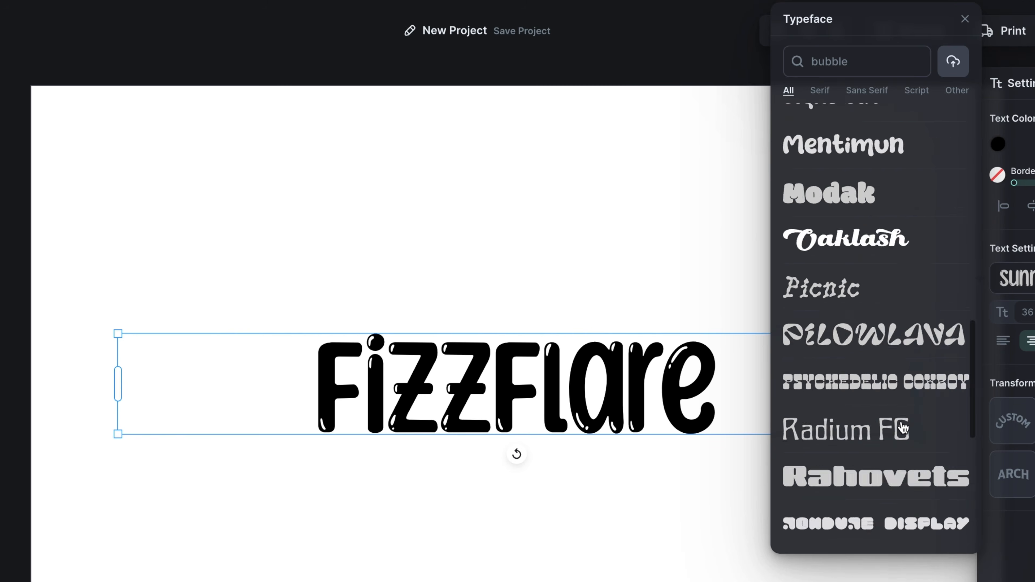
pyautogui.scroll(4, 903, 428)
pyautogui.click(897, 332)
# Step: Delete "Flare" from the text so that only "Fizz" remains
pyautogui.click(565, 390)
pyautogui.doubleClick(566, 390)
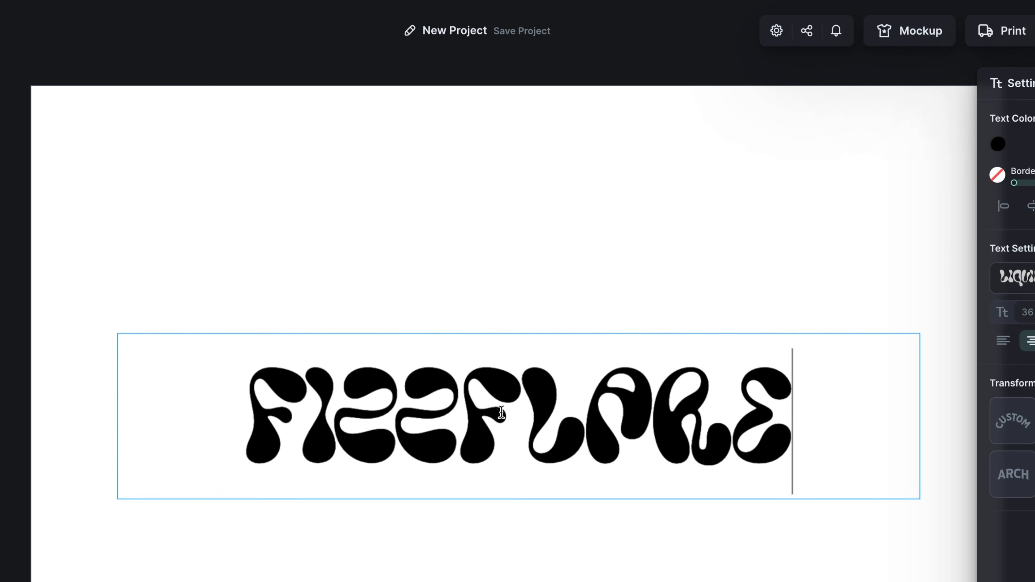
pyautogui.moveTo(457, 382); pyautogui.dragTo(857, 377)
pyautogui.press('BackSpace')
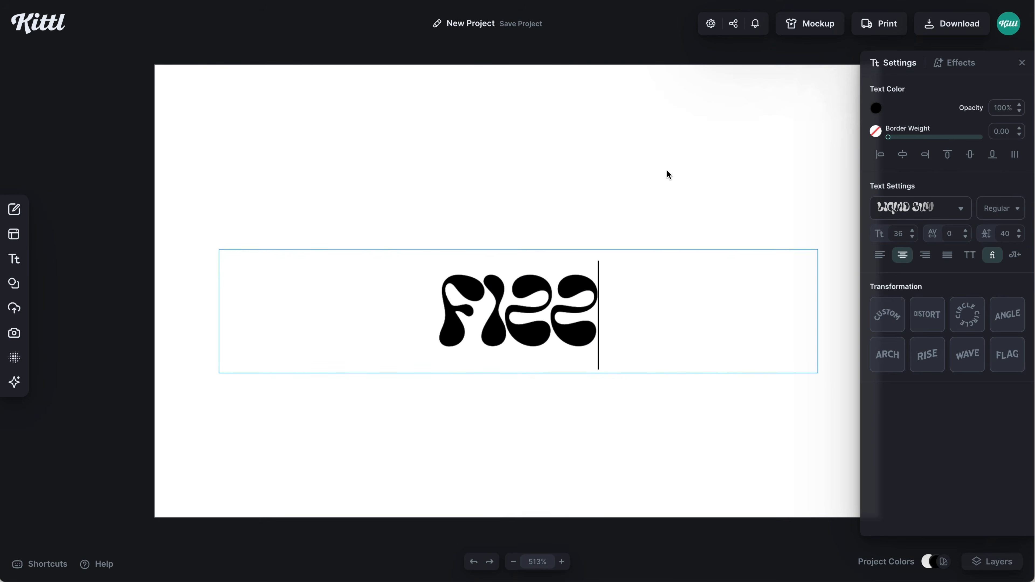
pyautogui.press('Escape')
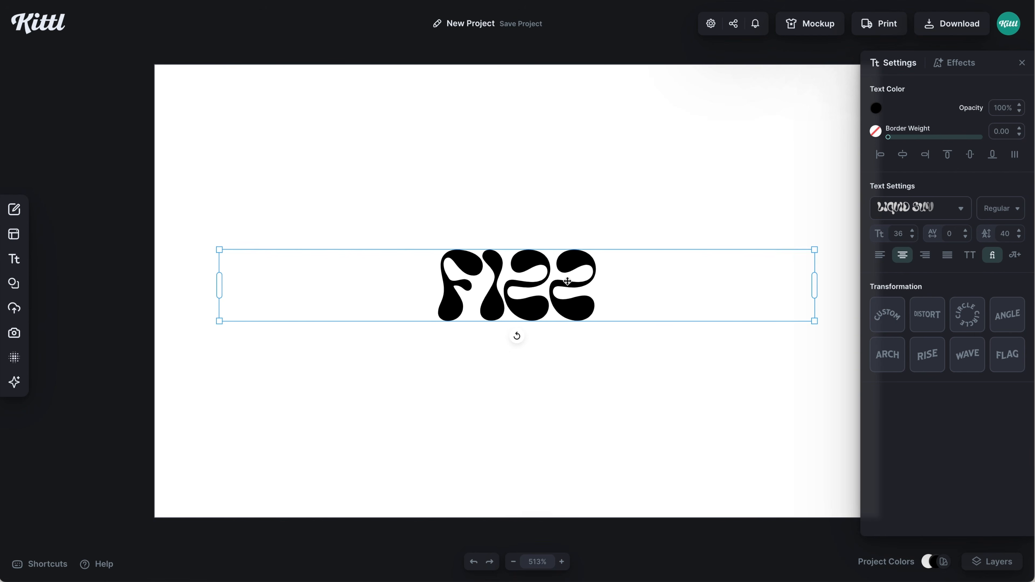
# Step: Duplicate the Fizz text, place the copy directly beneath it and change the copy's wording to "Flare"
pyautogui.moveTo(565, 283); pyautogui.dragTo(562, 318)
pyautogui.doubleClick(552, 316)
pyautogui.doubleClick(556, 317)
pyautogui.write('Flare')
pyautogui.press('Escape')
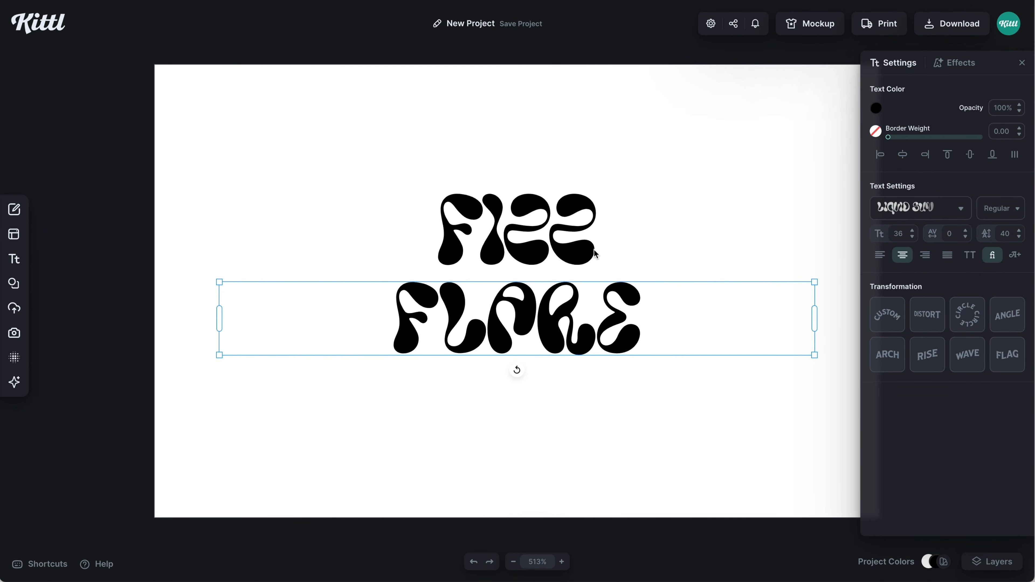
# Step: Replace the last letter of the Fizz text with a lowercase "z" to use its alternate letterform
pyautogui.click(561, 248)
pyautogui.doubleClick(561, 249)
pyautogui.click(570, 257)
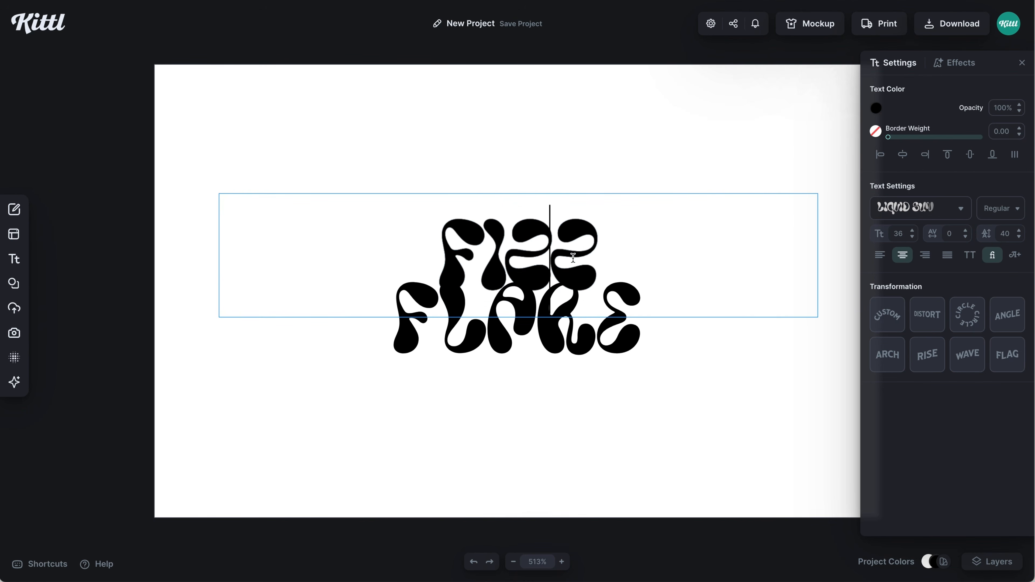
pyautogui.moveTo(591, 261); pyautogui.dragTo(568, 262)
pyautogui.write('z')
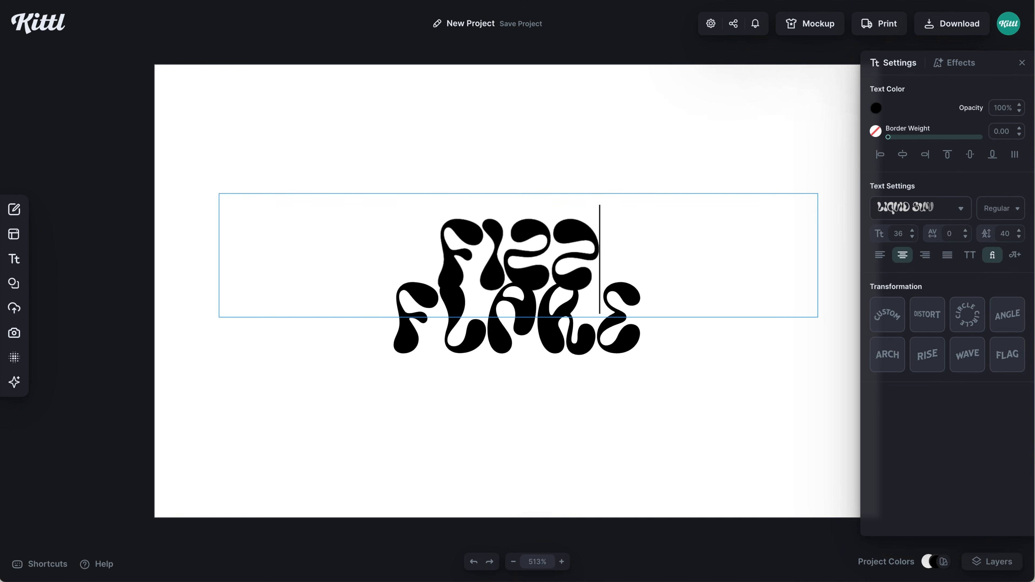
# Step: Turn on all caps for the Flare text to use its uppercase letterforms
pyautogui.click(497, 350)
pyautogui.click(497, 349)
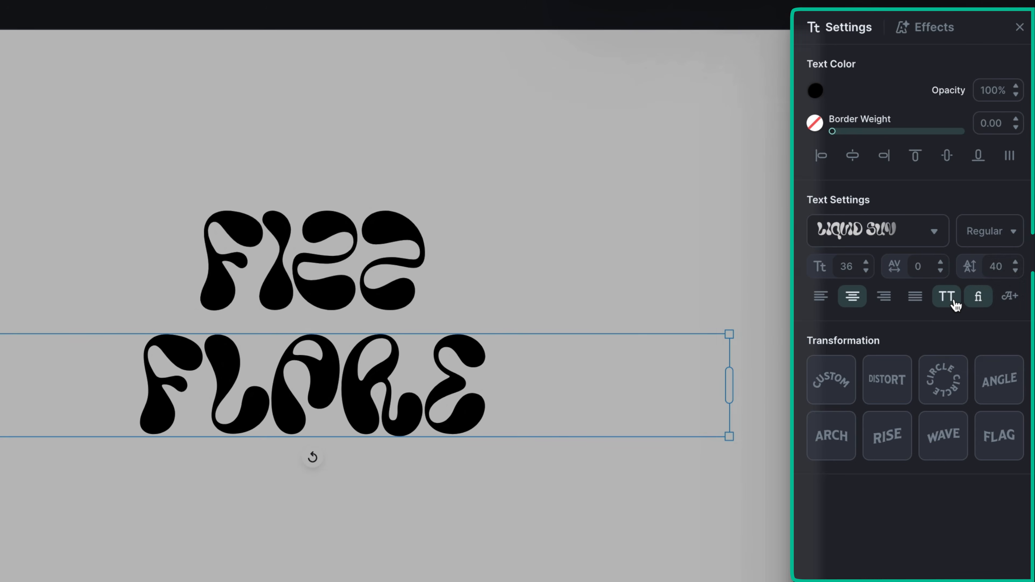
pyautogui.click(971, 256)
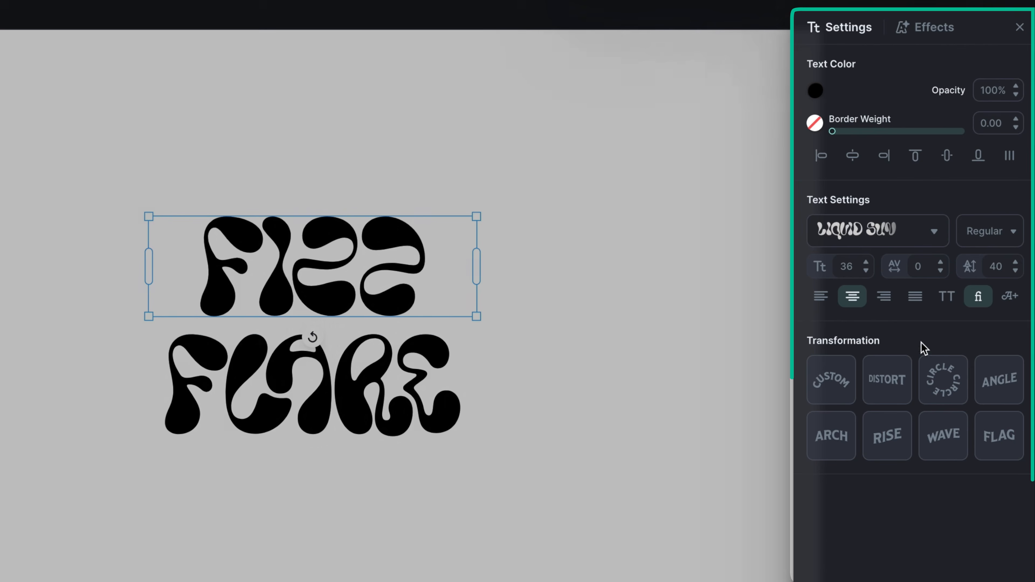
# Step: Apply the Angle transformation to the Fizz text and reduce its angle curve to about 60%
pyautogui.click(1000, 390)
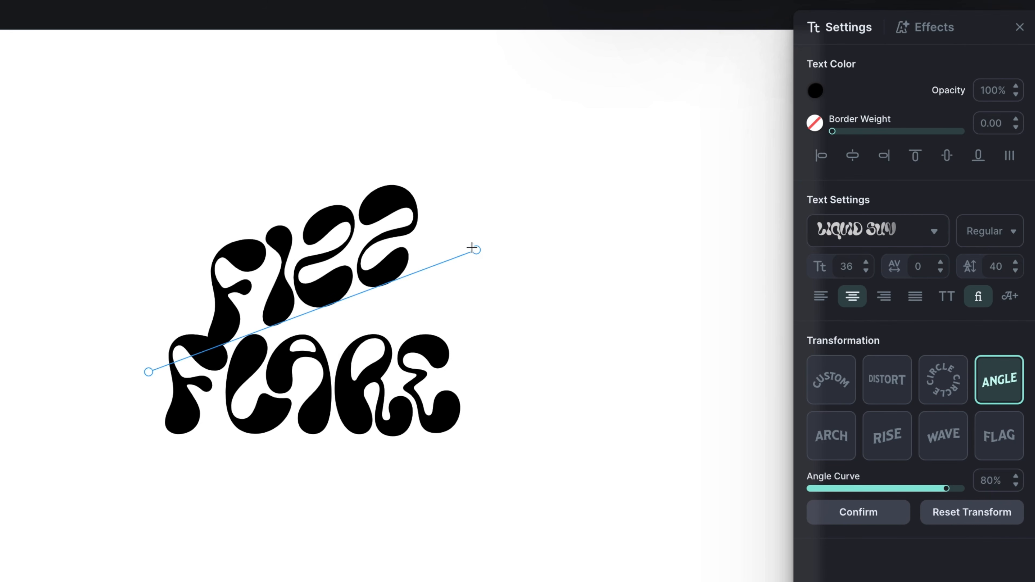
pyautogui.moveTo(475, 250); pyautogui.dragTo(474, 284)
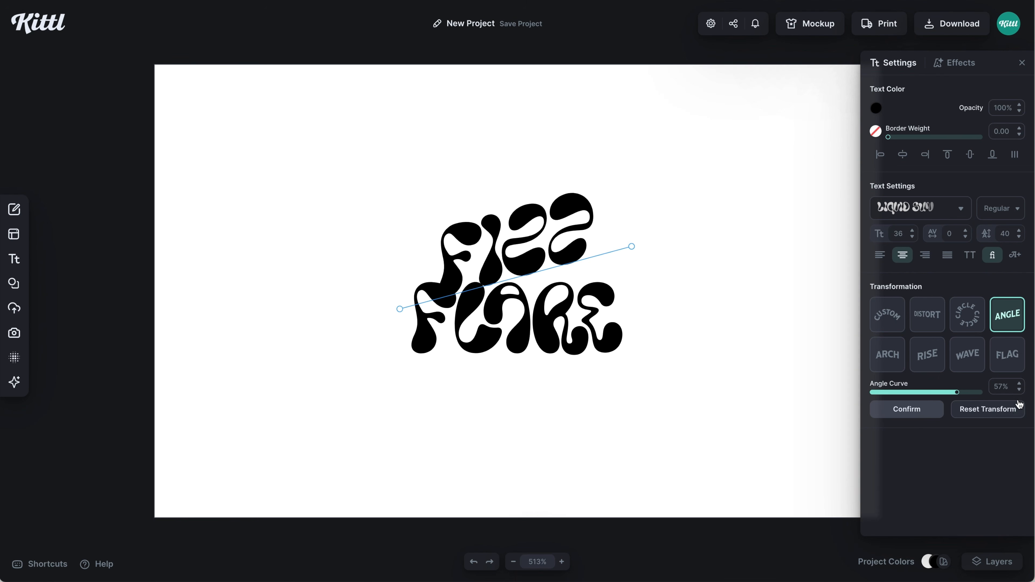
pyautogui.click(988, 409)
# Step: Apply the Angle transformation to the Flare text and shift it to the right beneath Fizz
pyautogui.click(1007, 314)
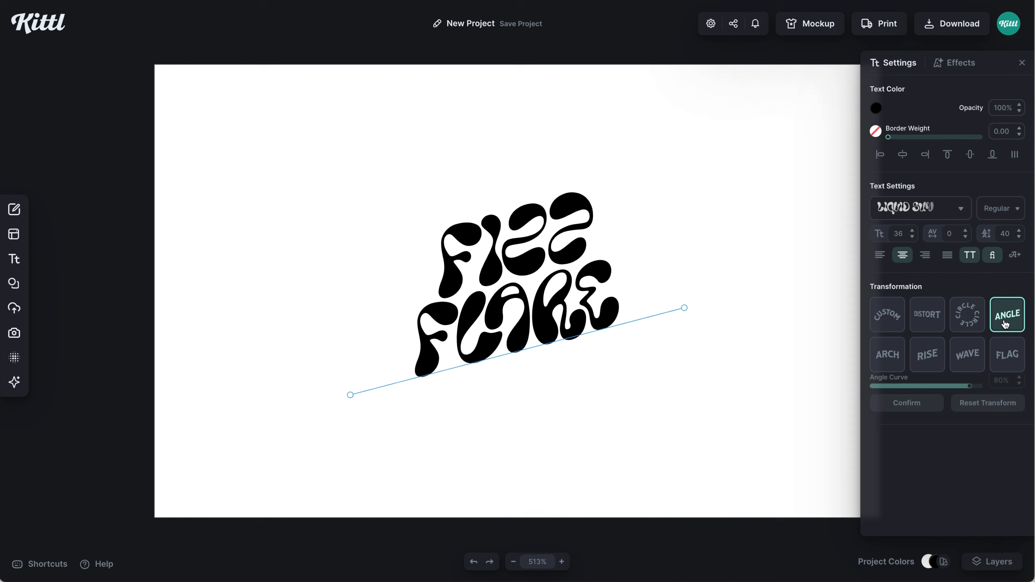
pyautogui.moveTo(507, 353); pyautogui.dragTo(570, 341)
pyautogui.click(658, 409)
# Step: Add a Block Shadow effect to the Fizz text
pyautogui.moveTo(658, 408); pyautogui.dragTo(570, 261)
pyautogui.click(569, 262)
pyautogui.click(570, 262)
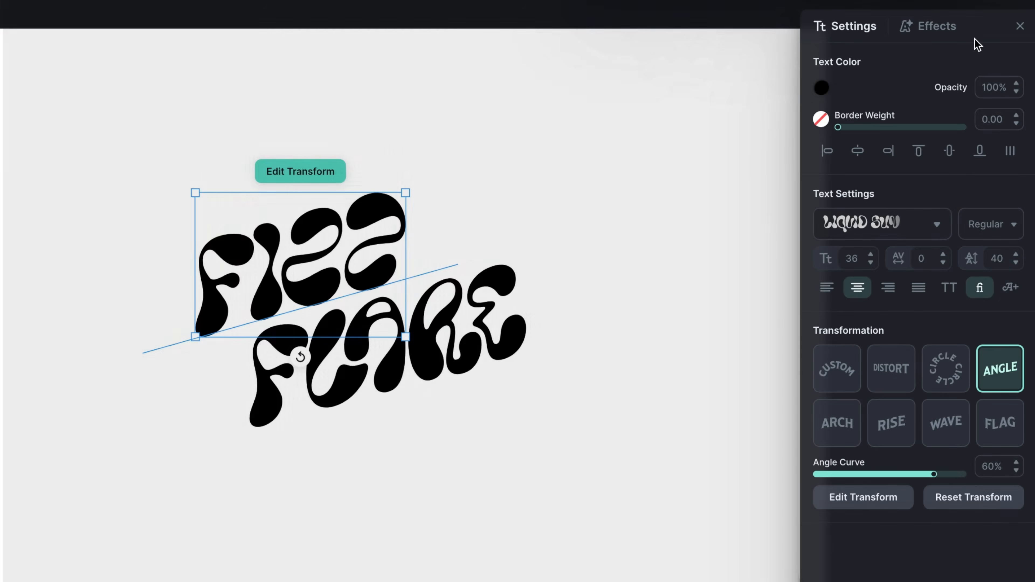
pyautogui.click(960, 64)
pyautogui.click(968, 116)
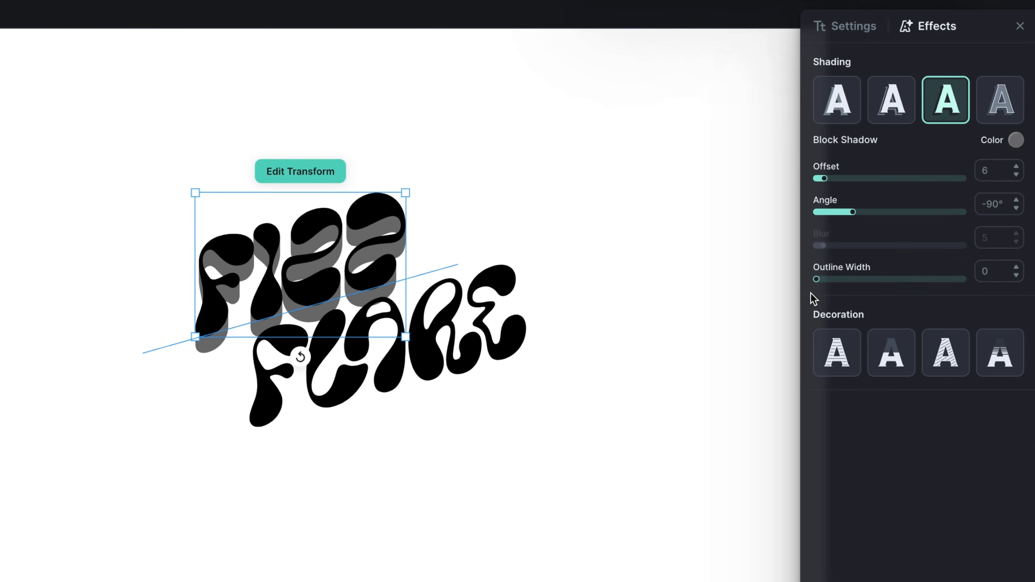
# Step: Set the Fizz block shadow's outline width to 1 and offset to 3, and increase its angle from straight down
pyautogui.moveTo(816, 280); pyautogui.dragTo(818, 280)
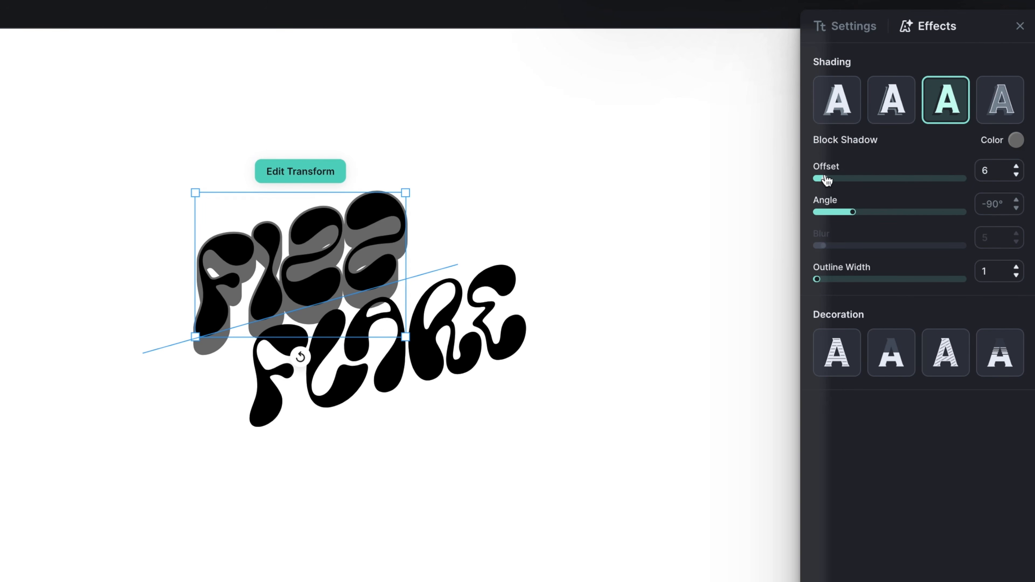
pyautogui.moveTo(822, 179); pyautogui.dragTo(818, 180)
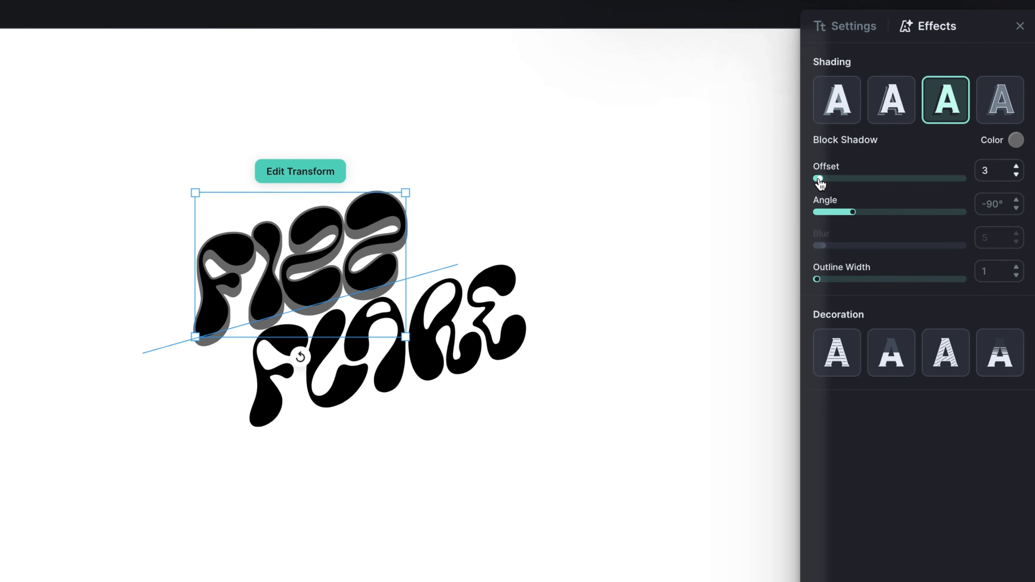
pyautogui.moveTo(854, 217); pyautogui.dragTo(880, 219)
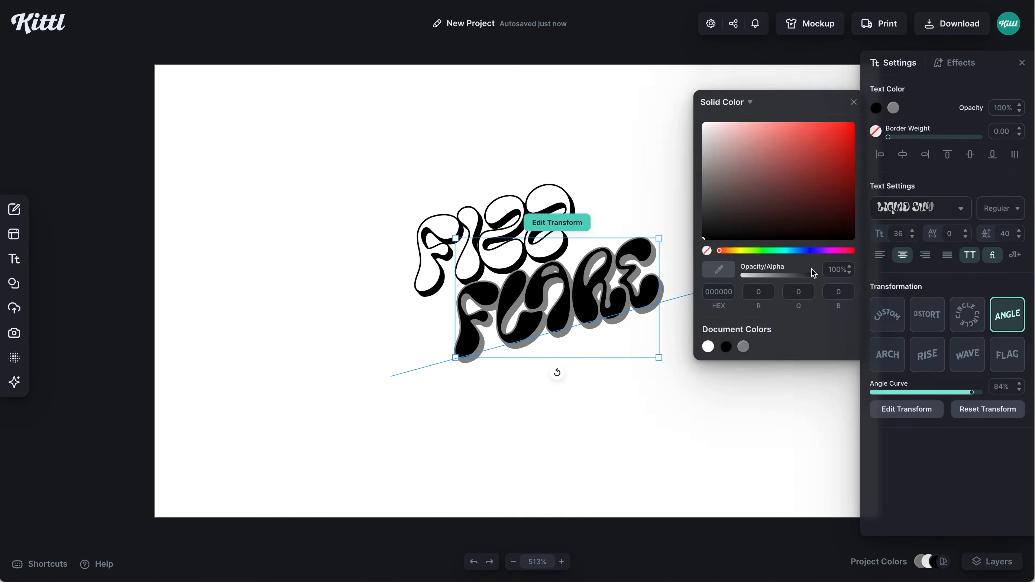
# Step: Recolour the Flare text white with a black block shadow and nudge it slightly to the right
pyautogui.click(745, 347)
pyautogui.click(677, 377)
pyautogui.moveTo(558, 300); pyautogui.dragTo(569, 300)
pyautogui.click(650, 370)
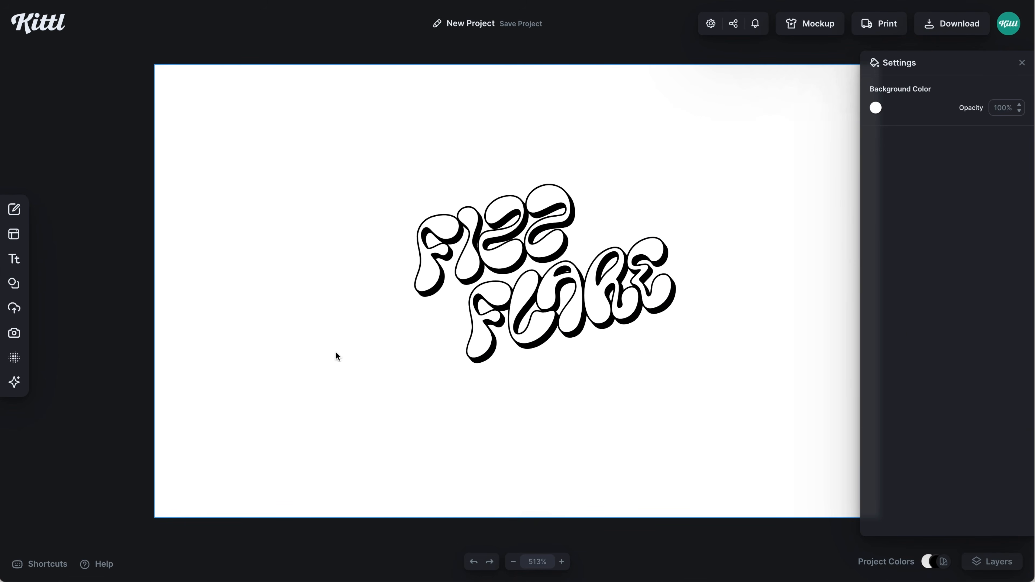
# Step: Add a basic circle shape and place it small in the gap between the end of Fizz and Flare
pyautogui.click(21, 294)
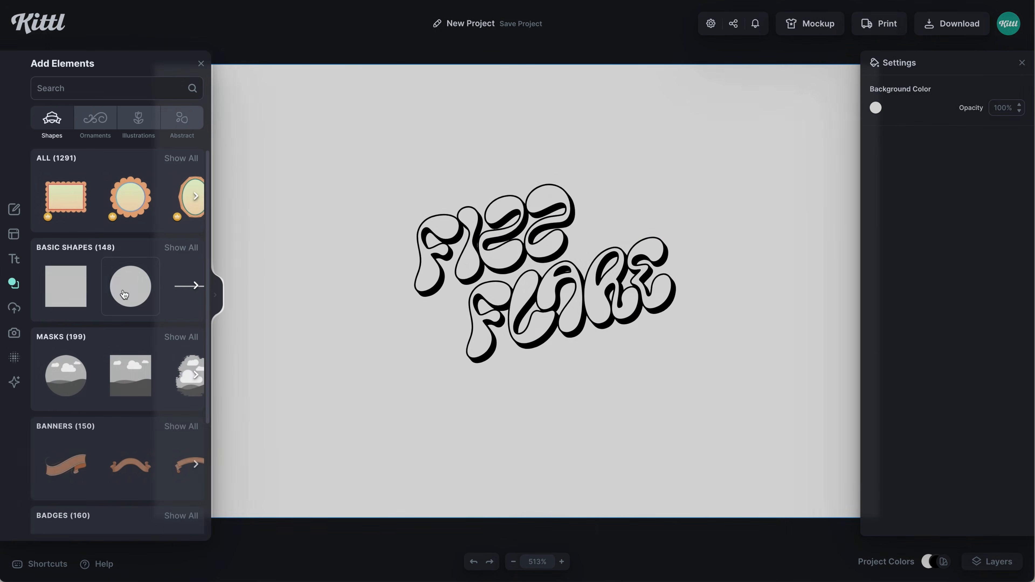
pyautogui.click(131, 286)
pyautogui.moveTo(593, 215)
pyautogui.mouseDown()
pyautogui.moveTo(527, 272)
pyautogui.moveTo(593, 231)
pyautogui.mouseUp()
pyautogui.scroll(5, 593, 231)
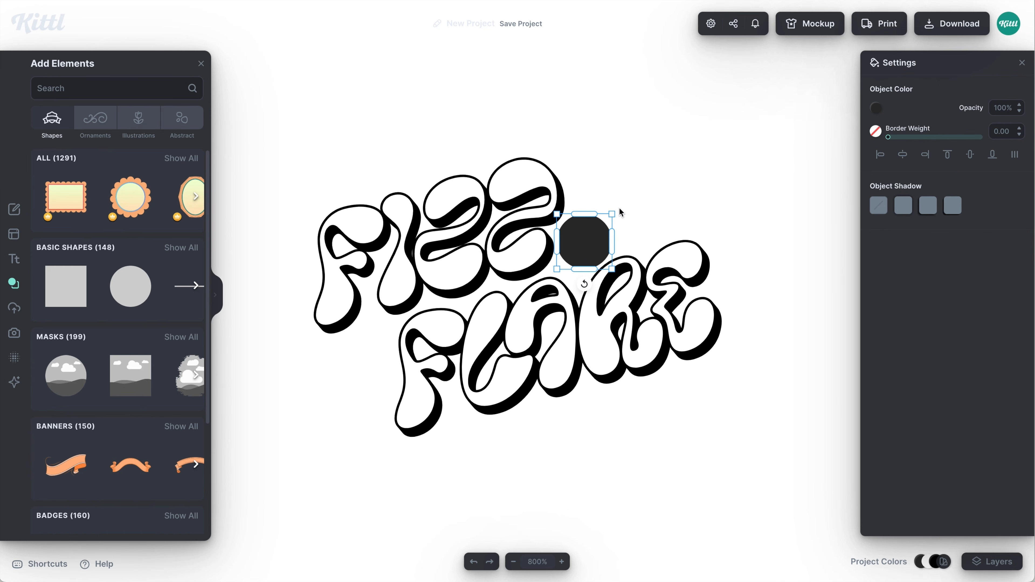
# Step: Give the circle beside Fizz a white fill and a black border with a weight of 0.50
pyautogui.click(876, 109)
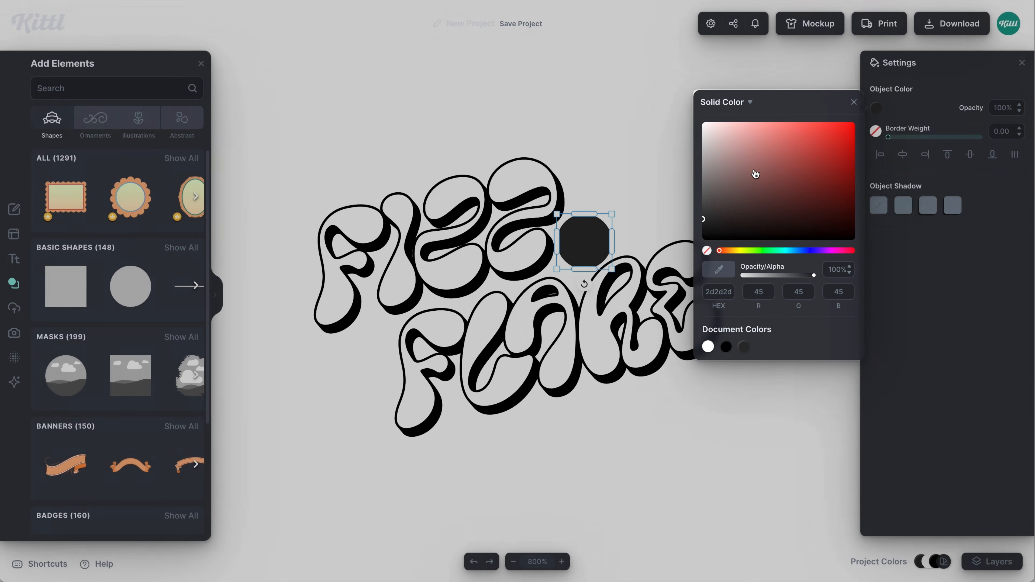
pyautogui.moveTo(755, 174); pyautogui.dragTo(678, 175)
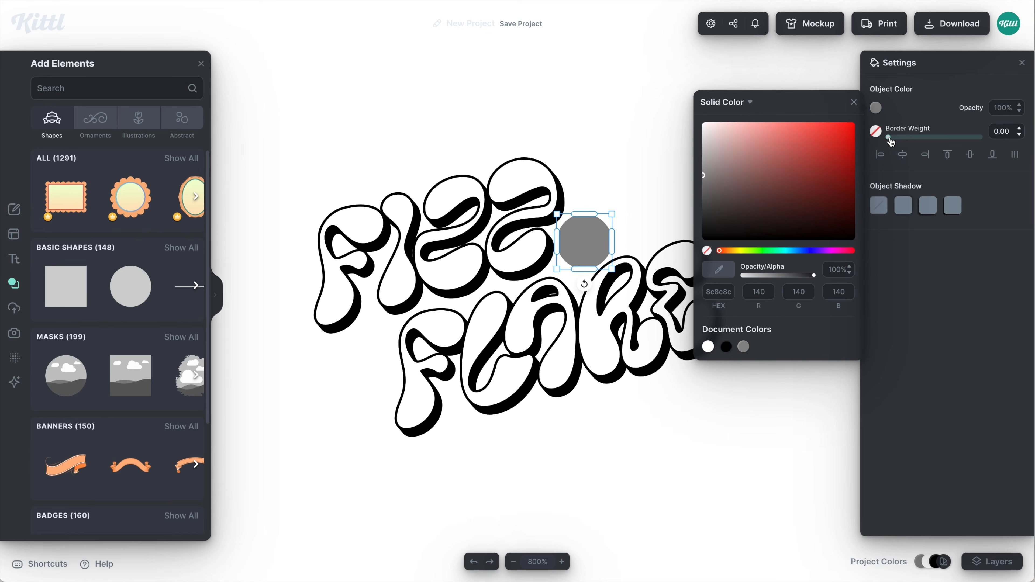
pyautogui.click(890, 138)
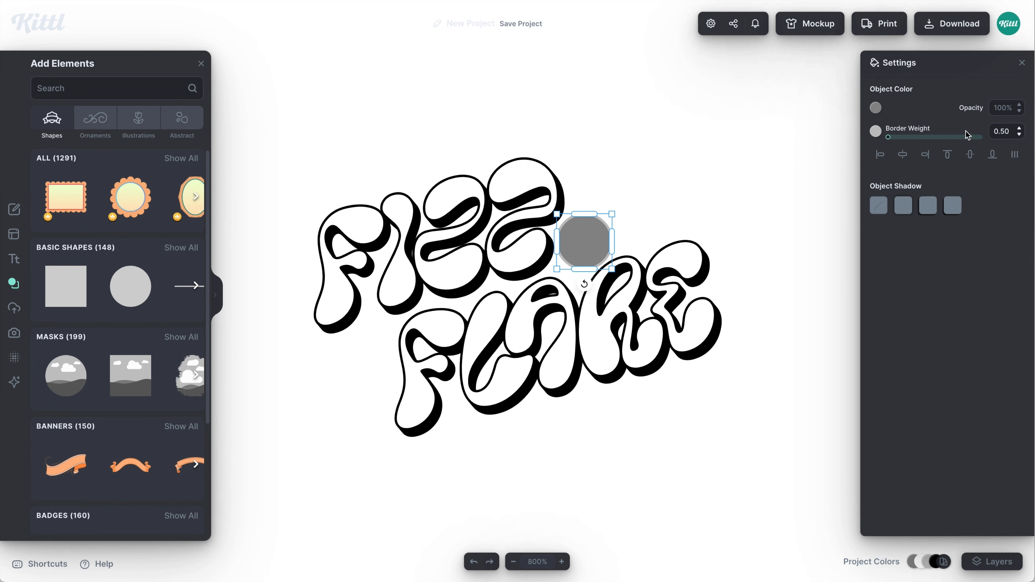
pyautogui.click(874, 131)
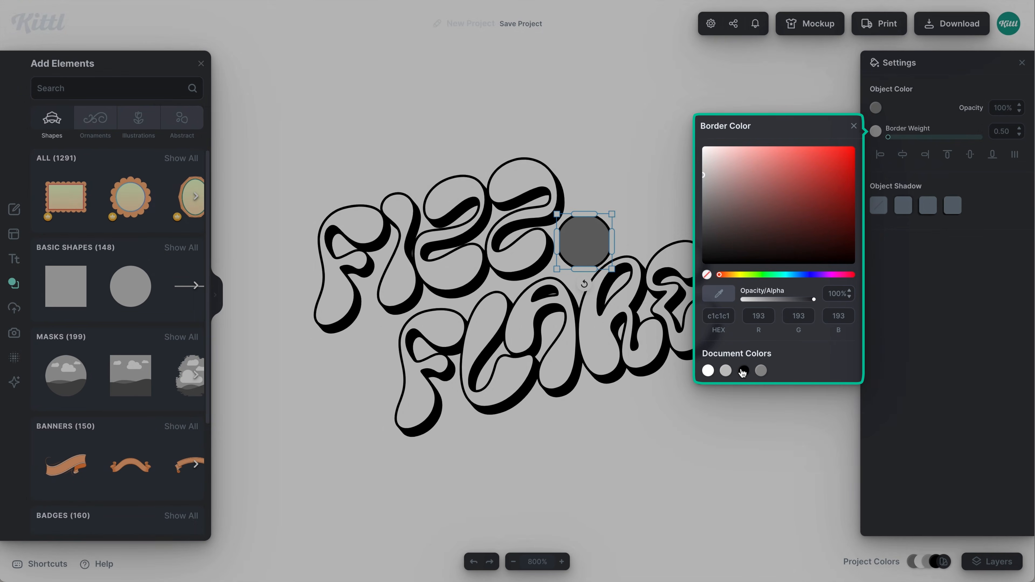
pyautogui.click(743, 371)
pyautogui.click(875, 107)
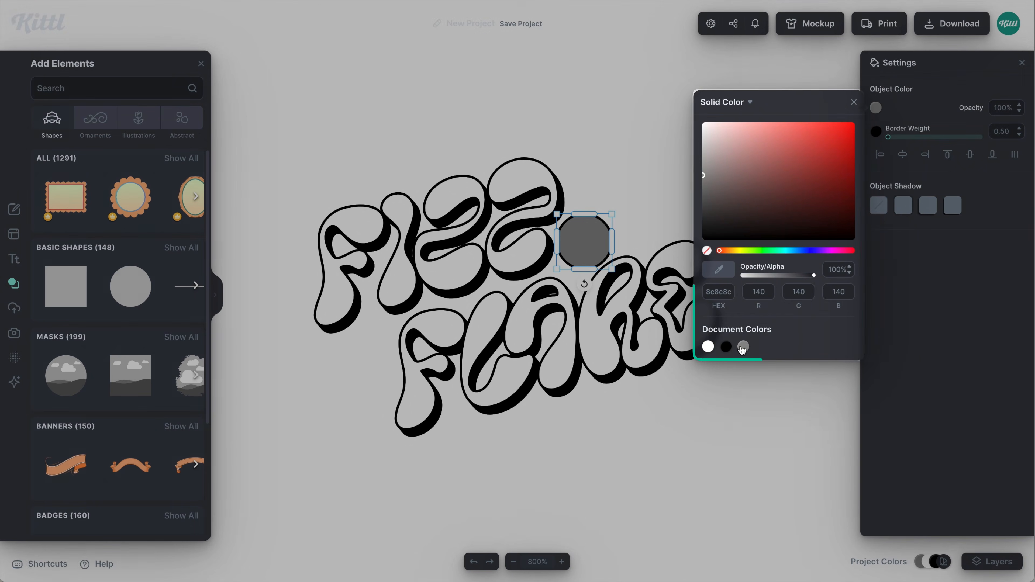
pyautogui.click(707, 347)
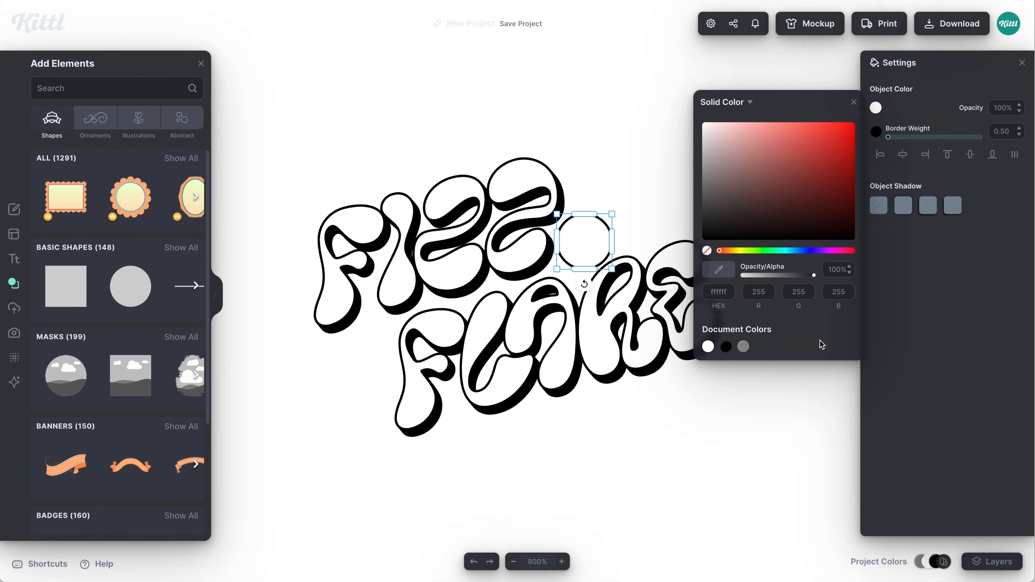
# Step: Add a black object shadow to the circle with an offset of 1 and an angle of -50°
pyautogui.click(958, 202)
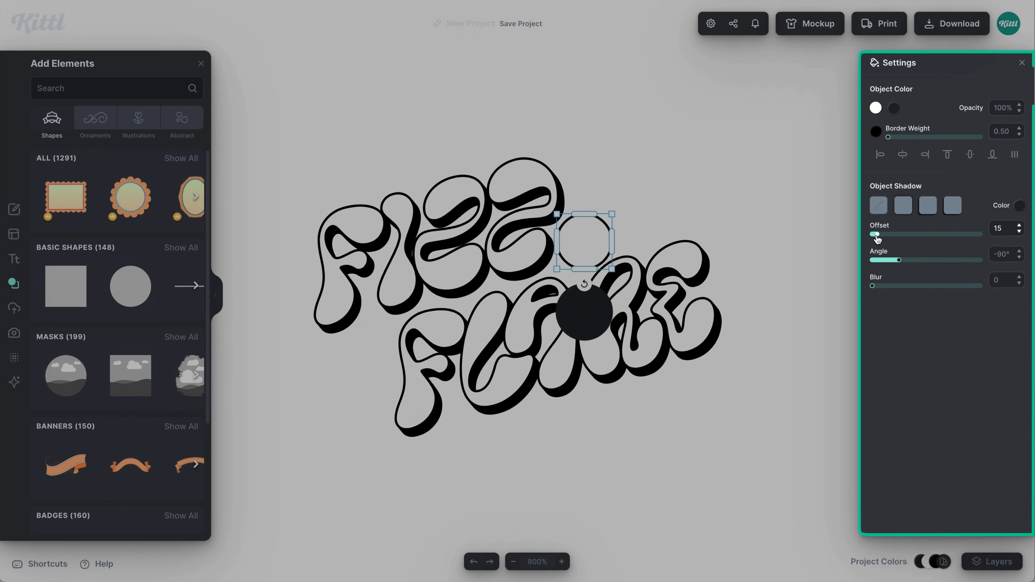
pyautogui.moveTo(876, 239); pyautogui.dragTo(874, 239)
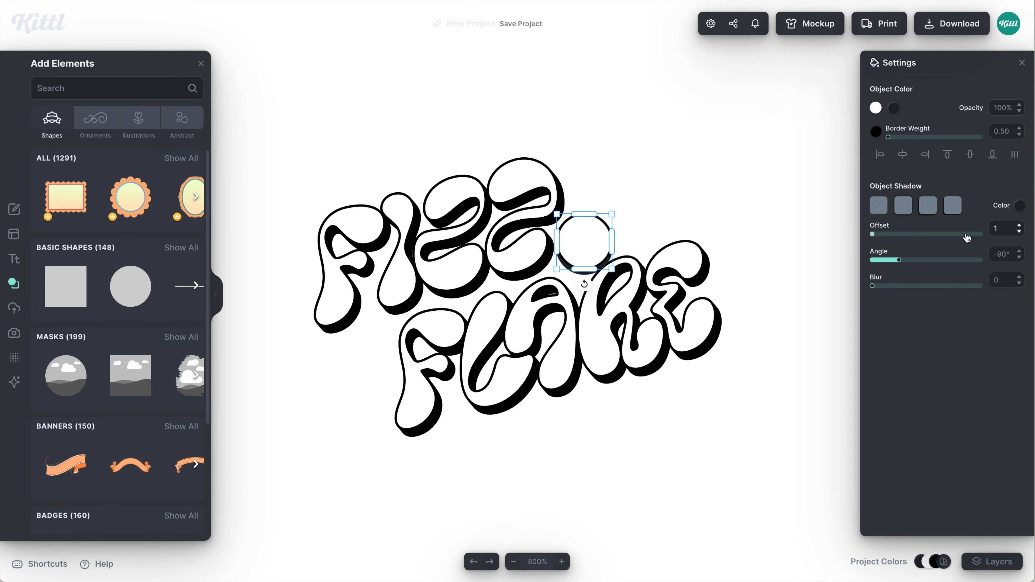
pyautogui.click(1020, 208)
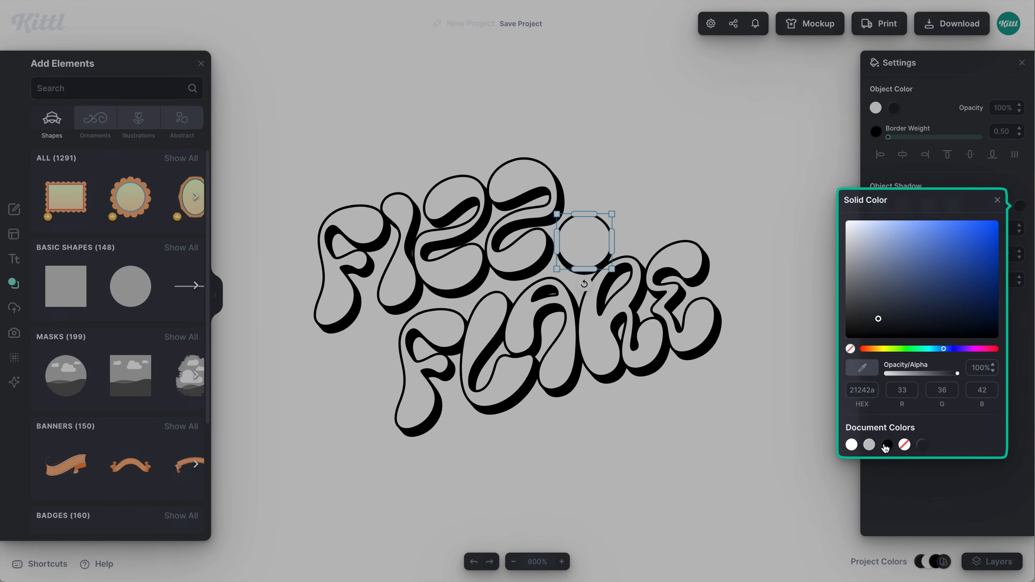
pyautogui.click(886, 444)
pyautogui.click(896, 475)
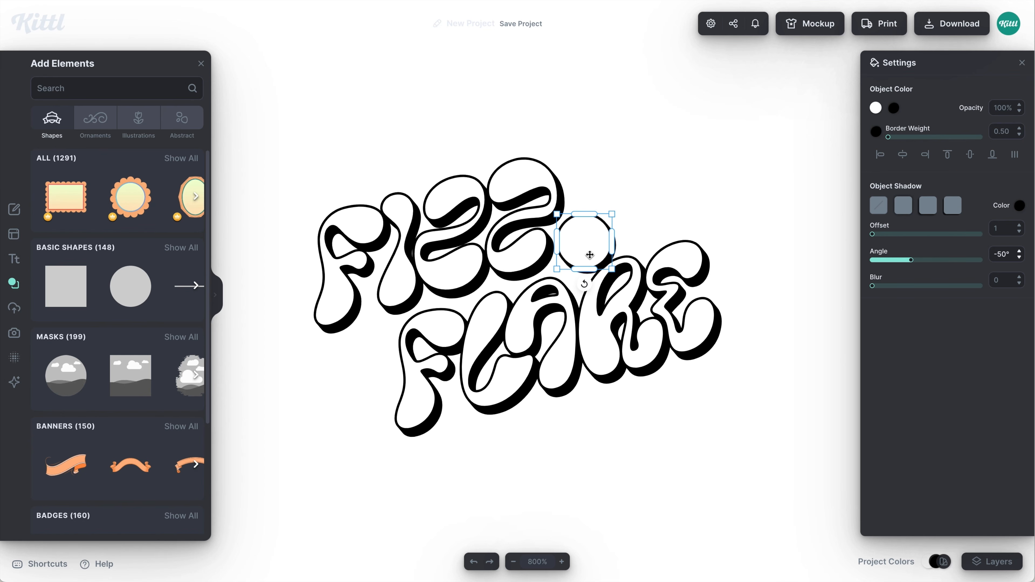
# Step: Duplicate the circle into two progressively smaller bubbles rising from the end of Fizz, with a border weight of 0.5
pyautogui.doubleClick(526, 245)
pyautogui.moveTo(569, 244); pyautogui.dragTo(495, 244)
pyautogui.write('z')
pyautogui.click(694, 192)
pyautogui.moveTo(597, 239)
pyautogui.mouseDown()
pyautogui.moveTo(584, 245)
pyautogui.moveTo(585, 235)
pyautogui.mouseUp()
pyautogui.moveTo(585, 236); pyautogui.dragTo(593, 177)
pyautogui.doubleClick(1001, 131)
pyautogui.write('0.5')
pyautogui.press('Return')
pyautogui.scroll(-3, 593, 195)
pyautogui.click(758, 273)
# Step: Copy the Flare text and recolour the original's block shadow mid-grey
pyautogui.click(596, 306)
pyautogui.rightClick(599, 305)
pyautogui.click(617, 314)
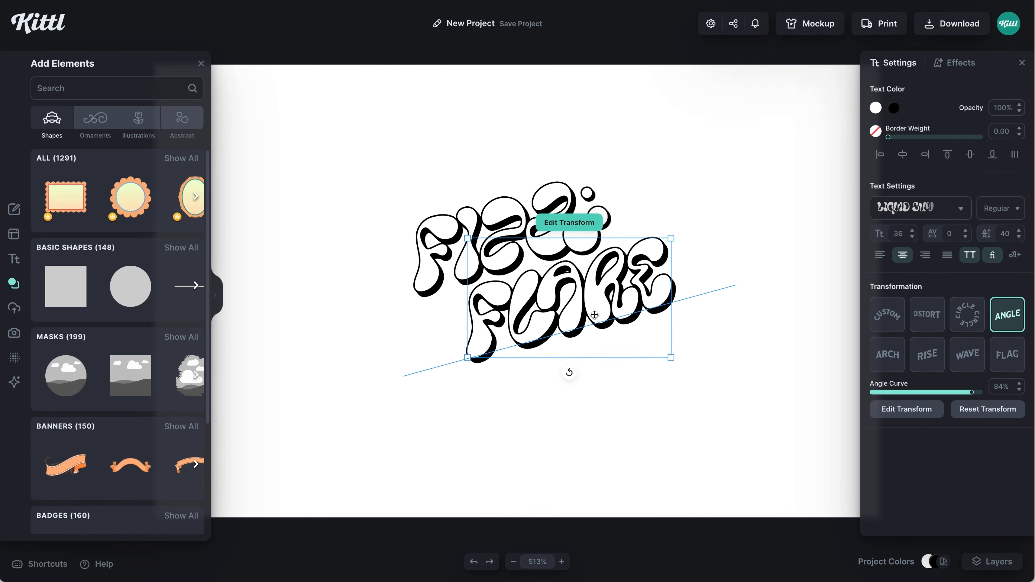
pyautogui.click(957, 70)
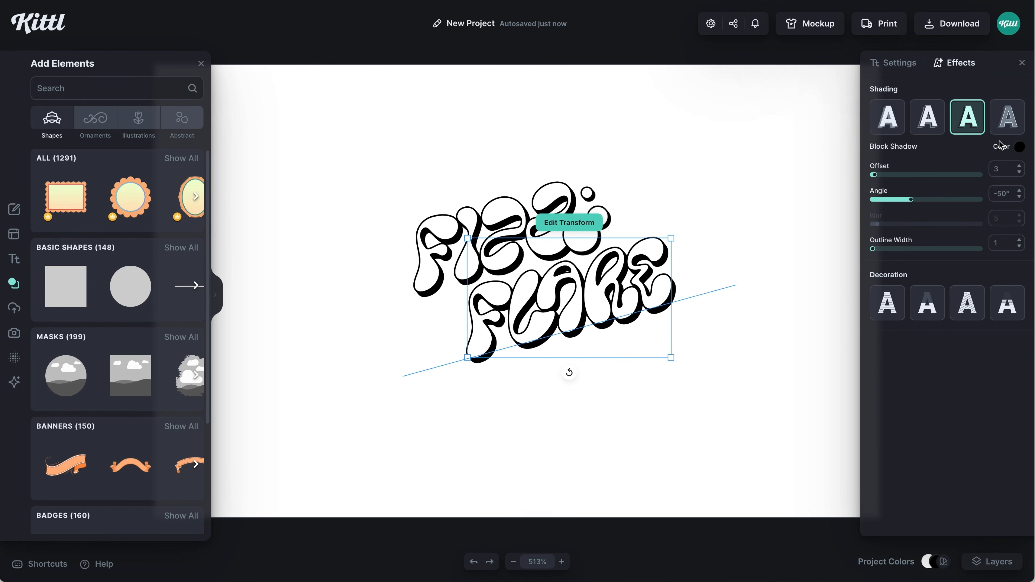
pyautogui.click(1015, 149)
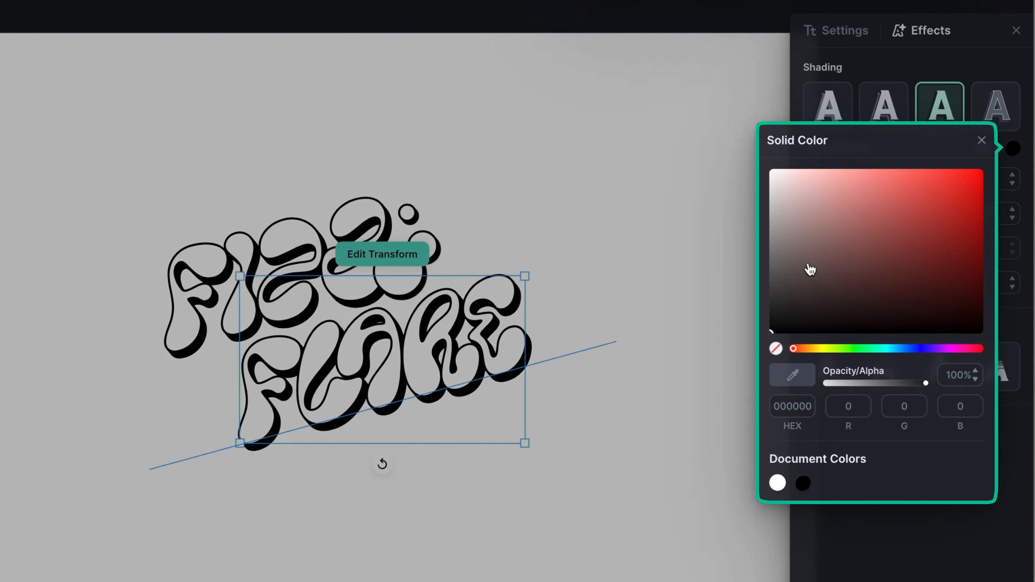
pyautogui.moveTo(873, 234); pyautogui.dragTo(849, 224)
pyautogui.moveTo(774, 260); pyautogui.dragTo(756, 252)
pyautogui.press('Escape')
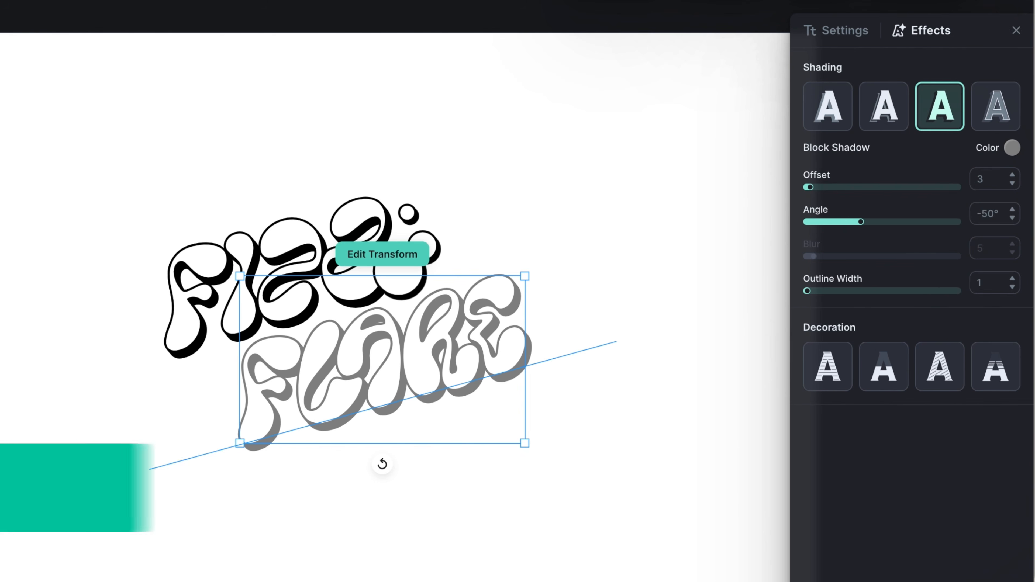
# Step: Set the Flare block shadow's outline width to 6 and paste the copied black-and-white Flare text on top
pyautogui.click(989, 179)
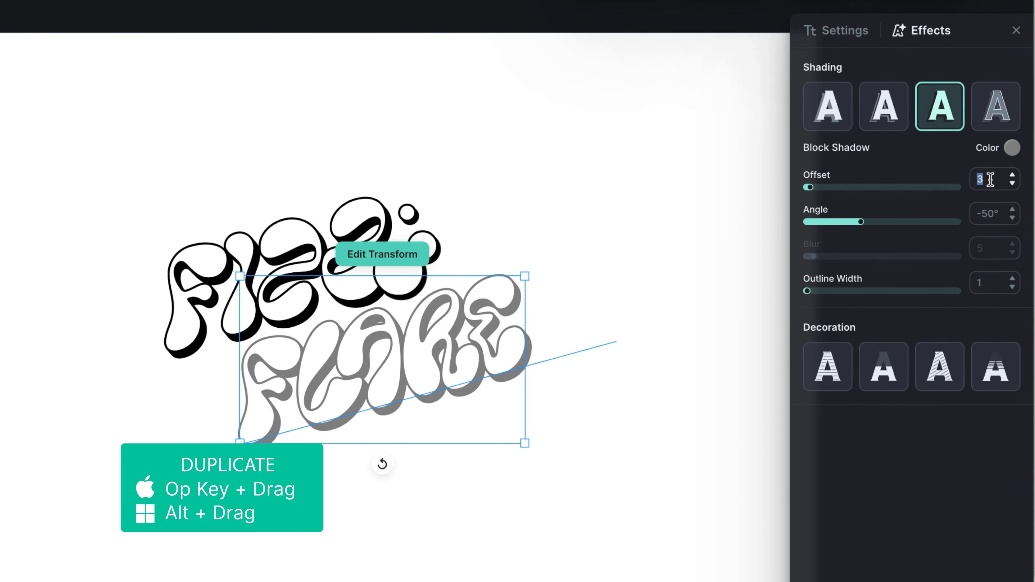
pyautogui.press('Up')
pyautogui.press('Up')
pyautogui.press('Up')
pyautogui.press('Up')
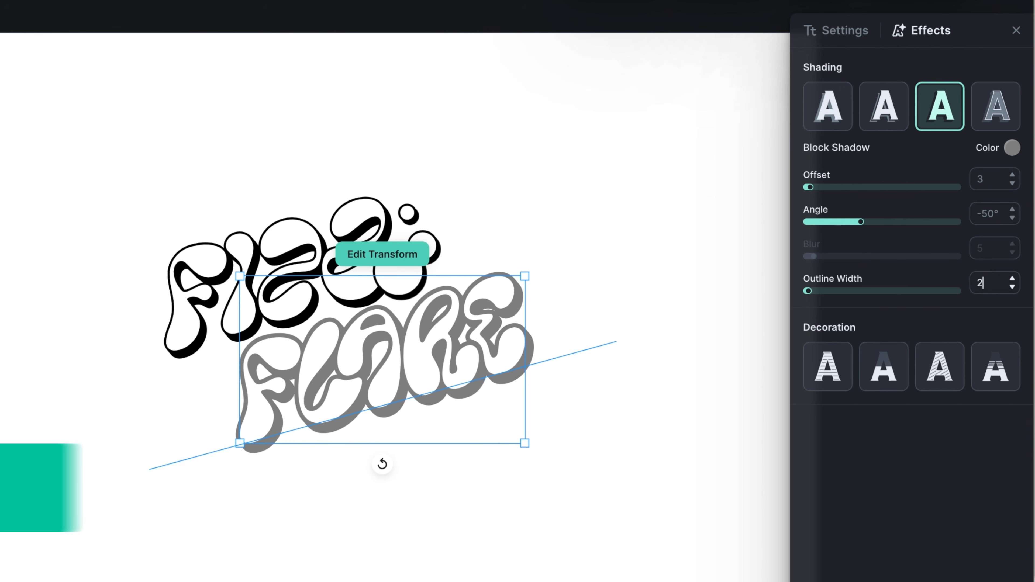
pyautogui.press('Up')
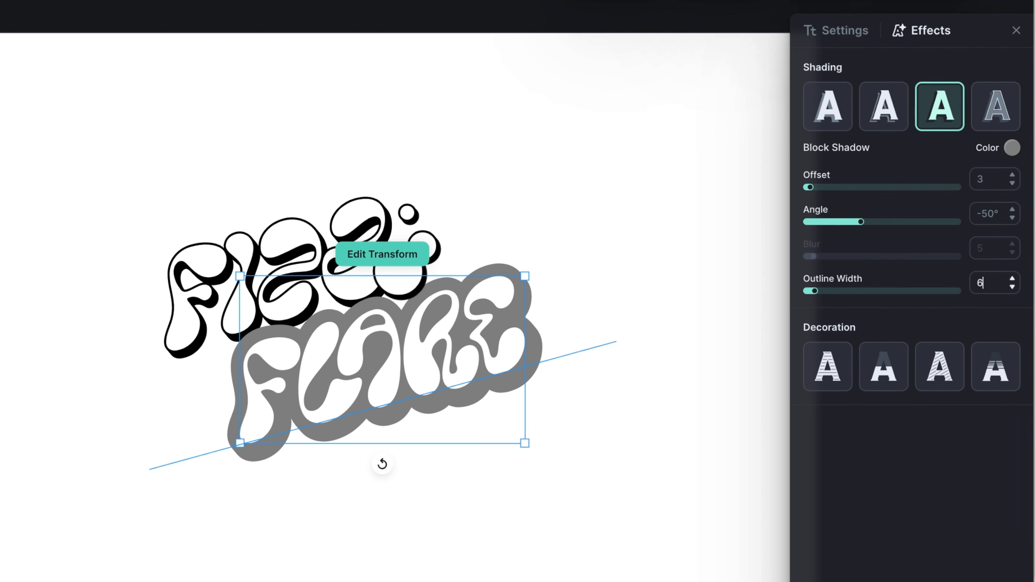
pyautogui.click(623, 438)
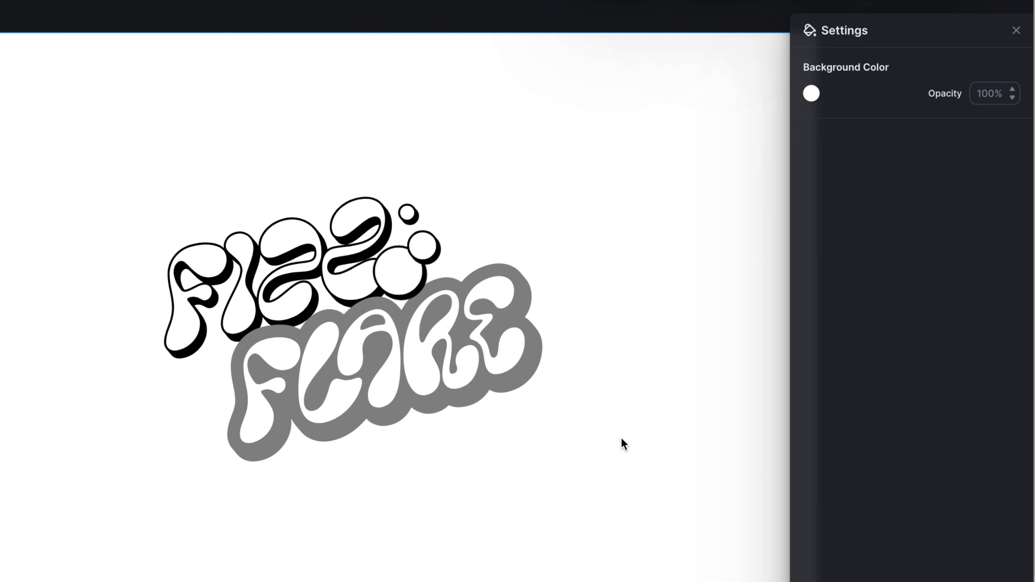
pyautogui.hotkey('ctrl', 'v')
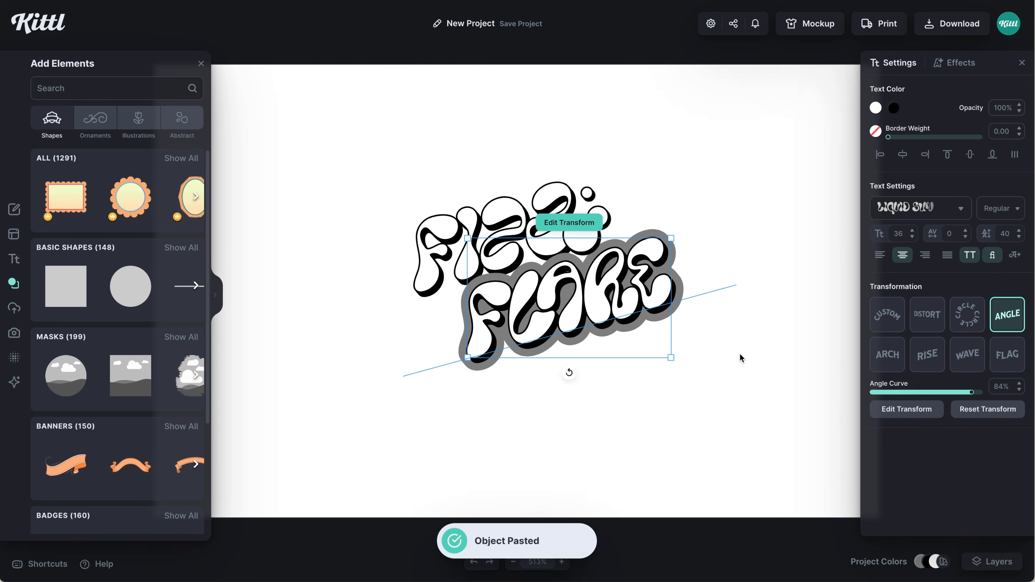
pyautogui.click(740, 353)
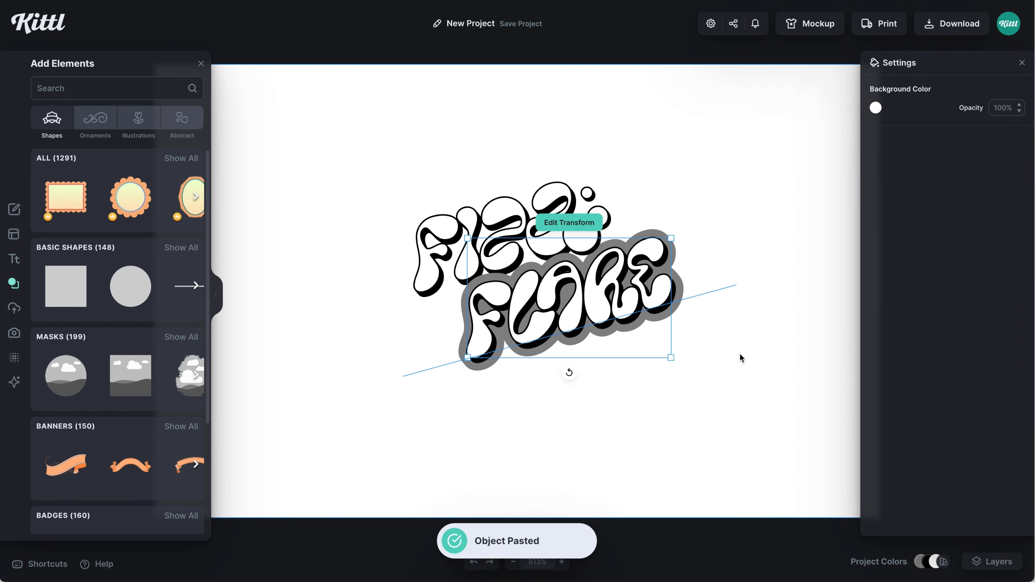
# Step: Copy the Fizz text and change the original's block shadow colour to the same grey
pyautogui.click(510, 227)
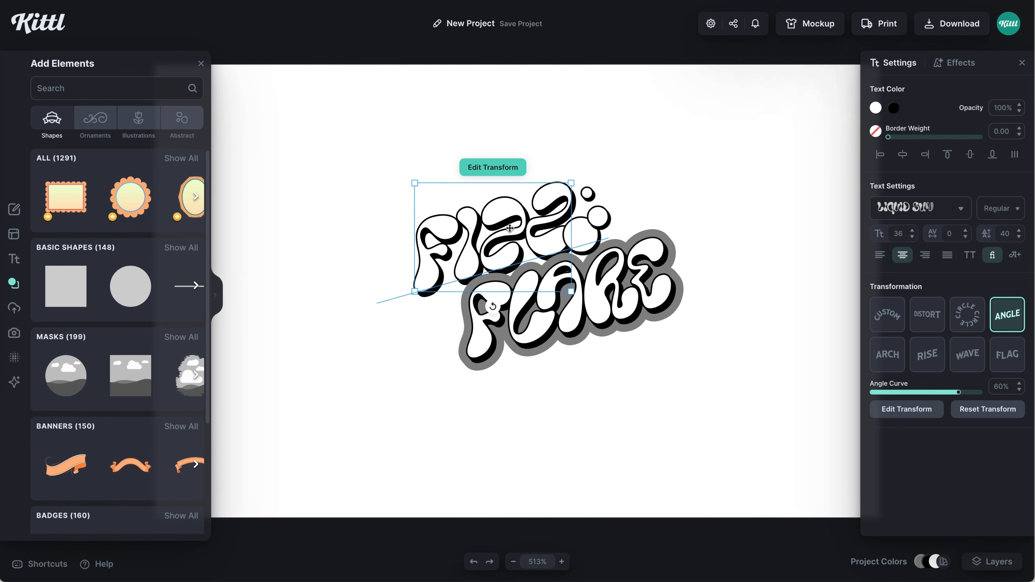
pyautogui.rightClick(510, 229)
pyautogui.click(535, 236)
pyautogui.click(954, 62)
pyautogui.click(1019, 147)
pyautogui.click(886, 386)
# Step: Set the grey Fizz shadow's outline width to 6 and paste the copied Fizz text over it
pyautogui.click(1002, 243)
pyautogui.press('Up')
pyautogui.press('Up')
pyautogui.press('Up')
pyautogui.press('Up')
pyautogui.press('Up')
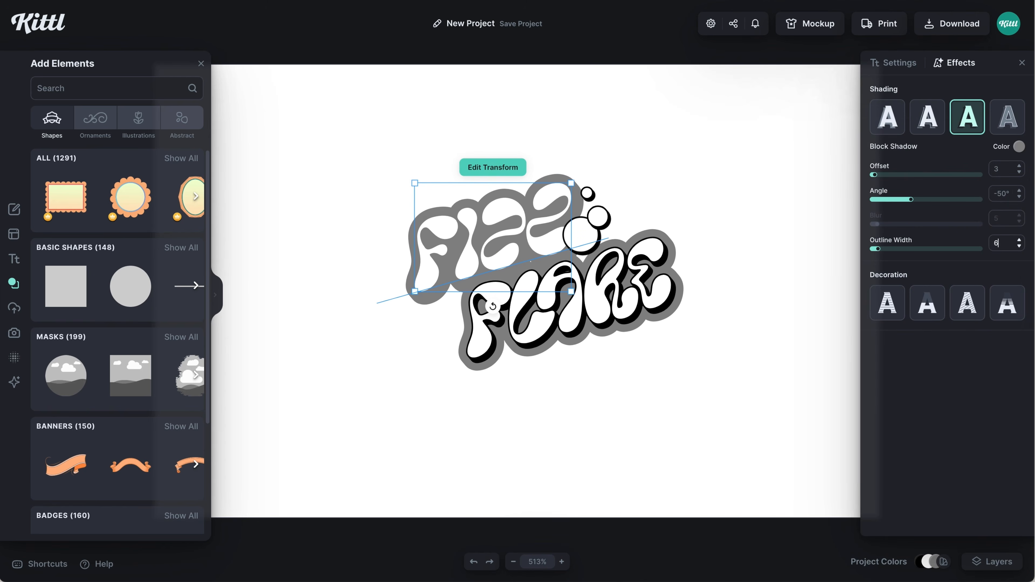
pyautogui.press('super+v')
pyautogui.click(811, 301)
# Step: Nudge the Flare lettering and its grey outline slightly up and right, and arrange the bubbles in front of Fizz
pyautogui.click(578, 312)
pyautogui.rightClick(560, 314)
pyautogui.click(593, 373)
pyautogui.keyDown('shift'); pyautogui.click(581, 311); pyautogui.keyUp('shift')
pyautogui.moveTo(580, 311); pyautogui.dragTo(583, 309)
pyautogui.click(581, 238)
pyautogui.moveTo(580, 237); pyautogui.dragTo(580, 255)
pyautogui.click(874, 215)
pyautogui.rightClick(583, 305)
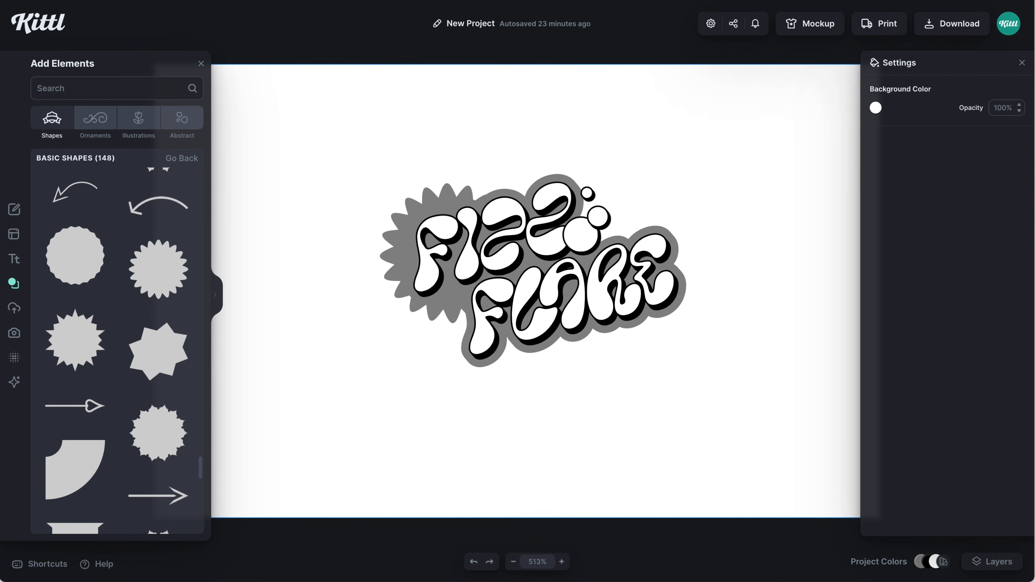
# Step: Search the elements for watermelon, add a green striped watermelon and enlarge it to cover the whole artboard as a pattern
pyautogui.click(155, 93)
pyautogui.write('watermel')
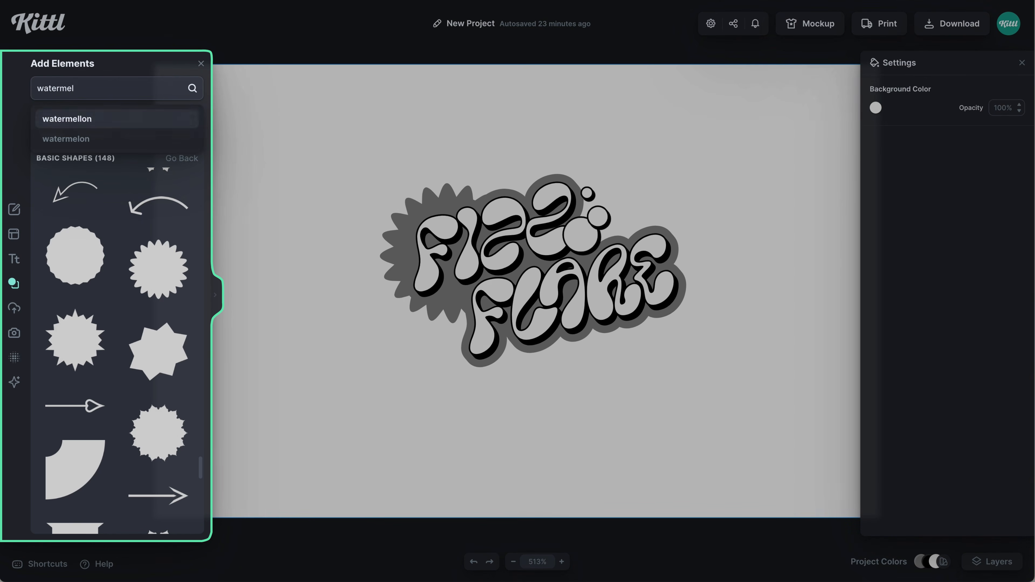
pyautogui.click(186, 138)
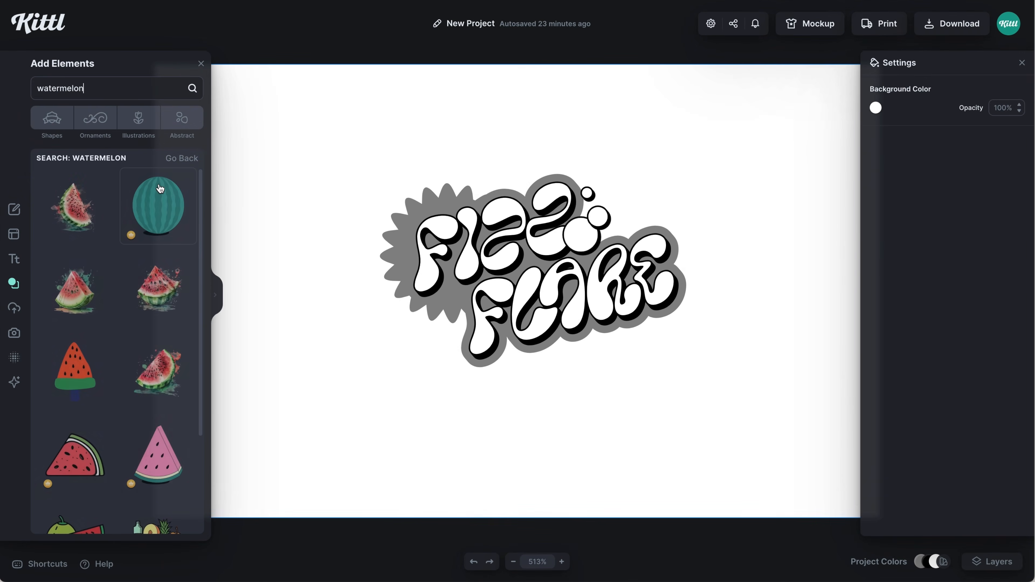
pyautogui.scroll(-5, 163, 210)
pyautogui.scroll(-20, 163, 210)
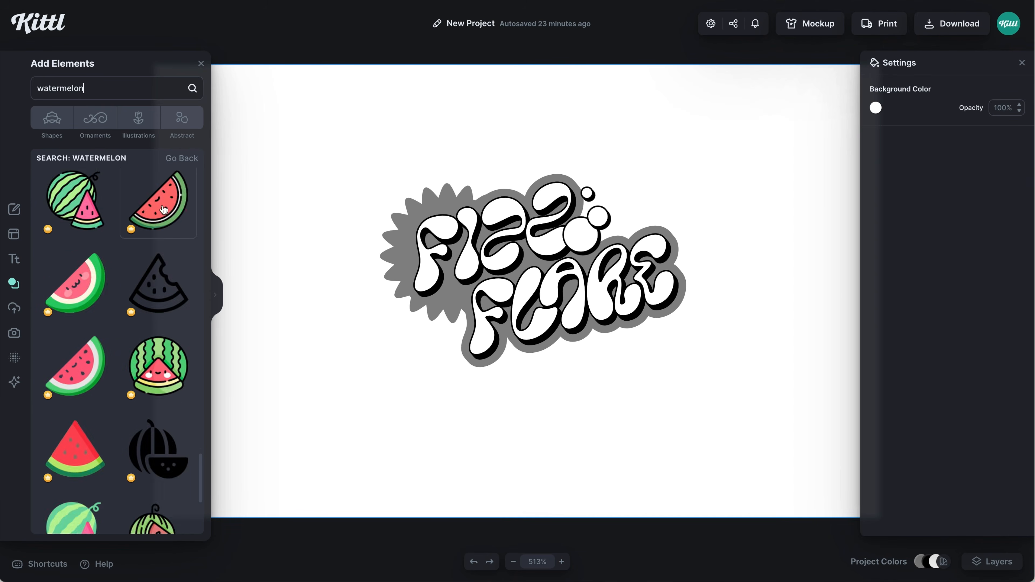
pyautogui.click(87, 326)
pyautogui.write('--')
pyautogui.click(370, 372)
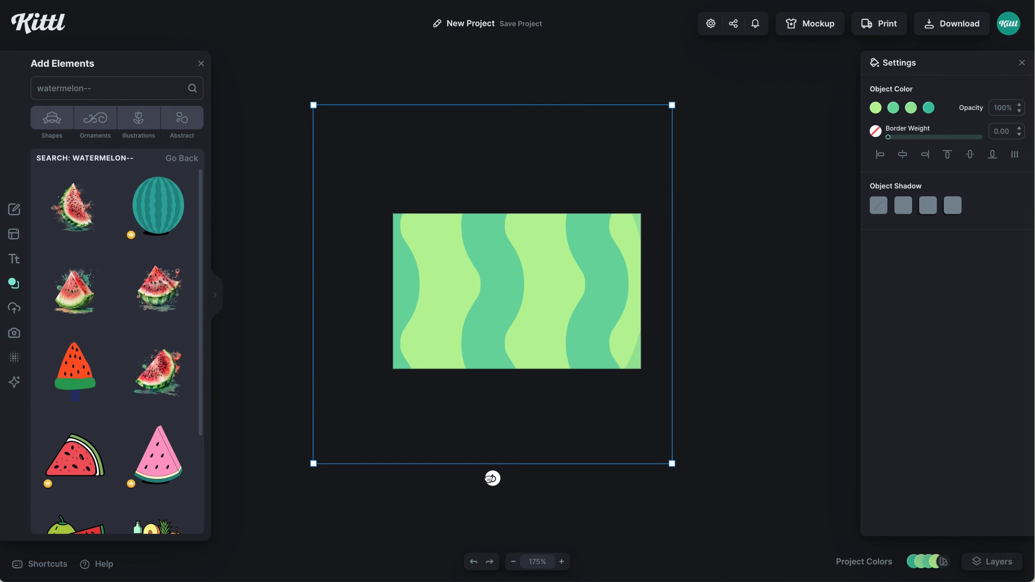
# Step: Rotate the watermelon pattern so its stripes run diagonally across the artboard, and match its shading to the two stripe greens
pyautogui.moveTo(490, 479); pyautogui.dragTo(342, 408)
pyautogui.moveTo(462, 330); pyautogui.dragTo(508, 351)
pyautogui.moveTo(790, 328); pyautogui.dragTo(732, 323)
pyautogui.moveTo(581, 328)
pyautogui.mouseDown()
pyautogui.moveTo(598, 335)
pyautogui.moveTo(589, 321)
pyautogui.mouseUp()
pyautogui.click(929, 109)
pyautogui.click(848, 347)
pyautogui.click(571, 463)
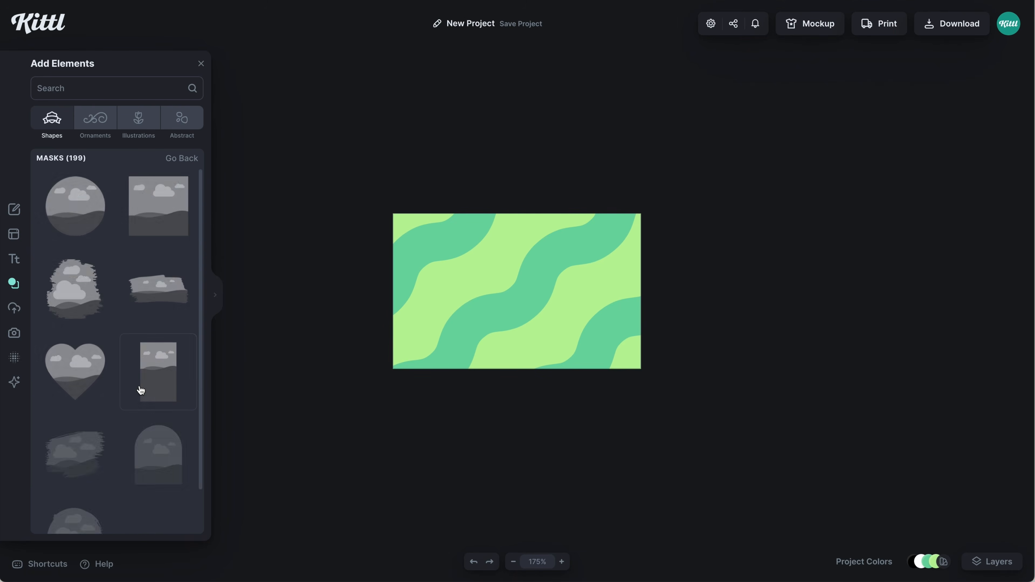
# Step: Add a rounded rectangle mask, turn it to landscape and enlarge it to leave a narrow even margin around the artboard
pyautogui.click(157, 343)
pyautogui.scroll(5, 536, 335)
pyautogui.moveTo(517, 381); pyautogui.dragTo(668, 292)
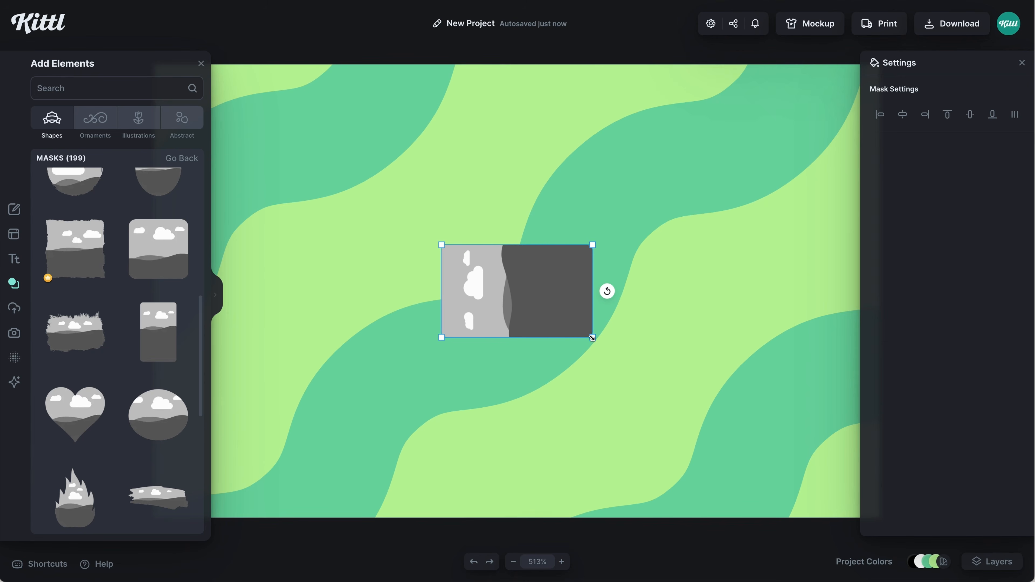
pyautogui.moveTo(593, 339); pyautogui.dragTo(802, 513)
pyautogui.scroll(-2, 801, 514)
pyautogui.moveTo(778, 449); pyautogui.dragTo(801, 466)
# Step: Send the mask to the back, fit the watermelon pattern into it and set the background to the darker stripe green
pyautogui.rightClick(765, 403)
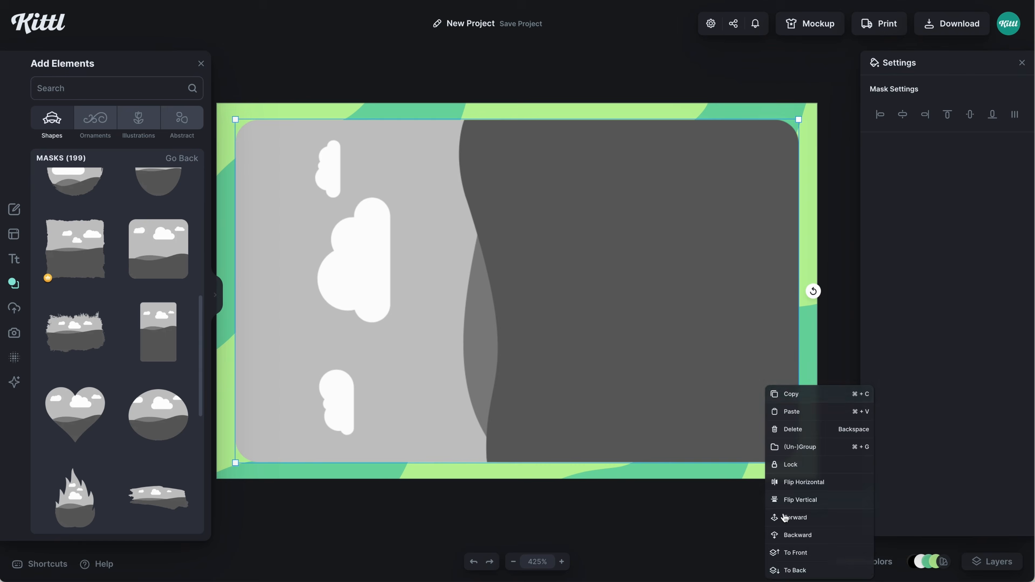
pyautogui.click(794, 570)
pyautogui.moveTo(770, 432); pyautogui.dragTo(800, 454)
pyautogui.click(809, 445)
pyautogui.click(875, 108)
pyautogui.click(724, 350)
# Step: Enlarge and reposition the watermelon pattern inside the mask until it fills the rounded frame
pyautogui.doubleClick(627, 322)
pyautogui.scroll(-3, 628, 322)
pyautogui.moveTo(697, 291); pyautogui.dragTo(663, 185)
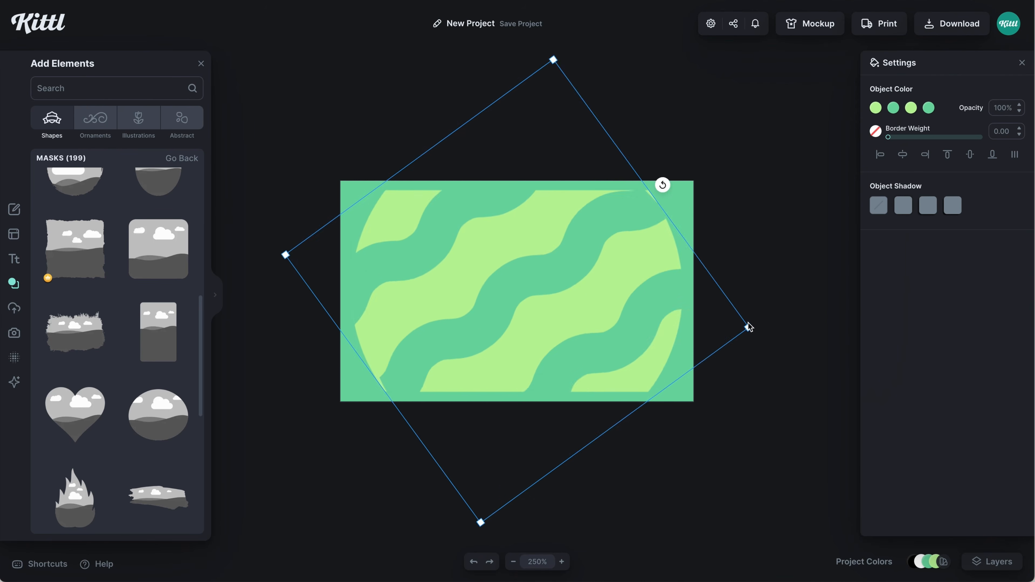
pyautogui.moveTo(749, 328); pyautogui.dragTo(816, 338)
pyautogui.moveTo(701, 156); pyautogui.dragTo(713, 173)
pyautogui.moveTo(811, 365); pyautogui.dragTo(830, 369)
pyautogui.moveTo(541, 272); pyautogui.dragTo(552, 290)
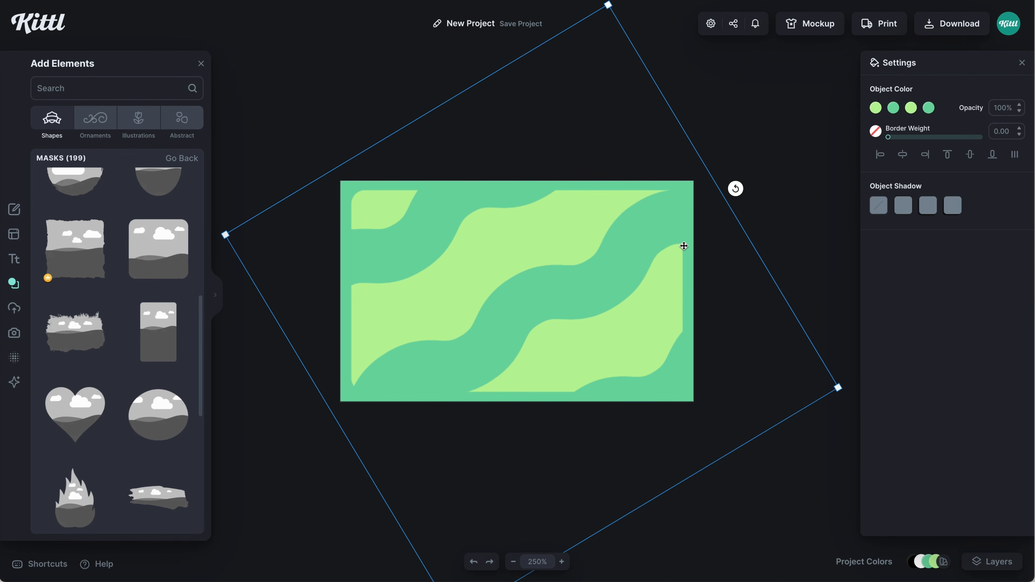
# Step: Rotate the masked watermelon pattern about half a turn and refit it so broad diagonal stripes cross the frame
pyautogui.moveTo(735, 189); pyautogui.dragTo(313, 405)
pyautogui.moveTo(474, 288); pyautogui.dragTo(438, 262)
pyautogui.moveTo(484, 286); pyautogui.dragTo(544, 329)
pyautogui.rightClick(403, 353)
pyautogui.click(430, 449)
pyautogui.rightClick(525, 346)
pyautogui.click(552, 440)
pyautogui.moveTo(819, 444); pyautogui.dragTo(801, 437)
pyautogui.moveTo(304, 412); pyautogui.dragTo(312, 427)
pyautogui.moveTo(603, 299); pyautogui.dragTo(603, 301)
# Step: Place the FizzFlare logo group over the upper middle of the watermelon background
pyautogui.click(824, 451)
pyautogui.press('w')
pyautogui.moveTo(781, 282); pyautogui.dragTo(520, 271)
pyautogui.press('w')
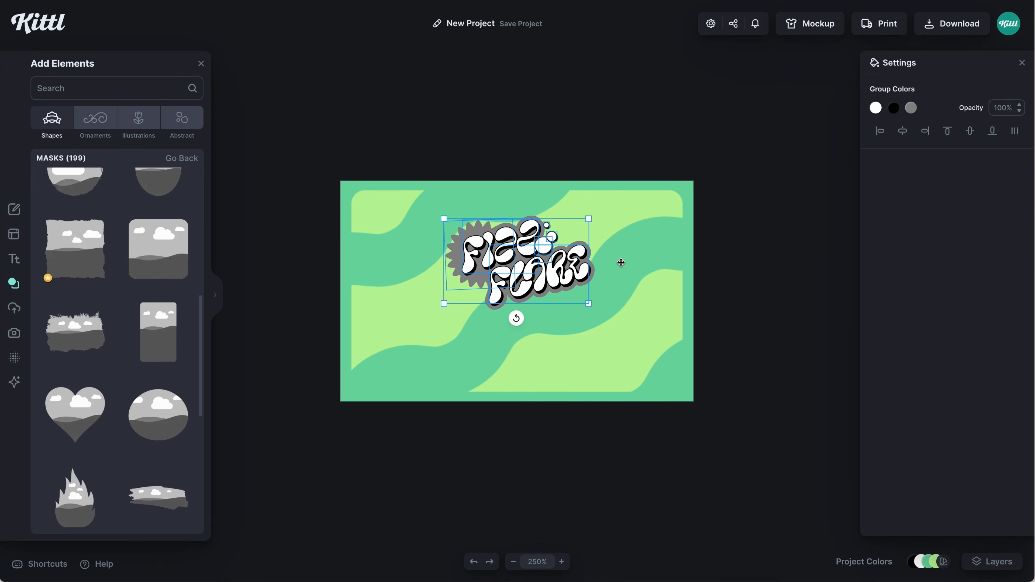
pyautogui.click(774, 403)
# Step: Adjust the project colours: brighten the light green, set the darker green to 67e9a8 and change the grey to pink ec7186
pyautogui.click(919, 565)
pyautogui.moveTo(918, 366); pyautogui.dragTo(908, 355)
pyautogui.click(902, 564)
pyautogui.click(908, 364)
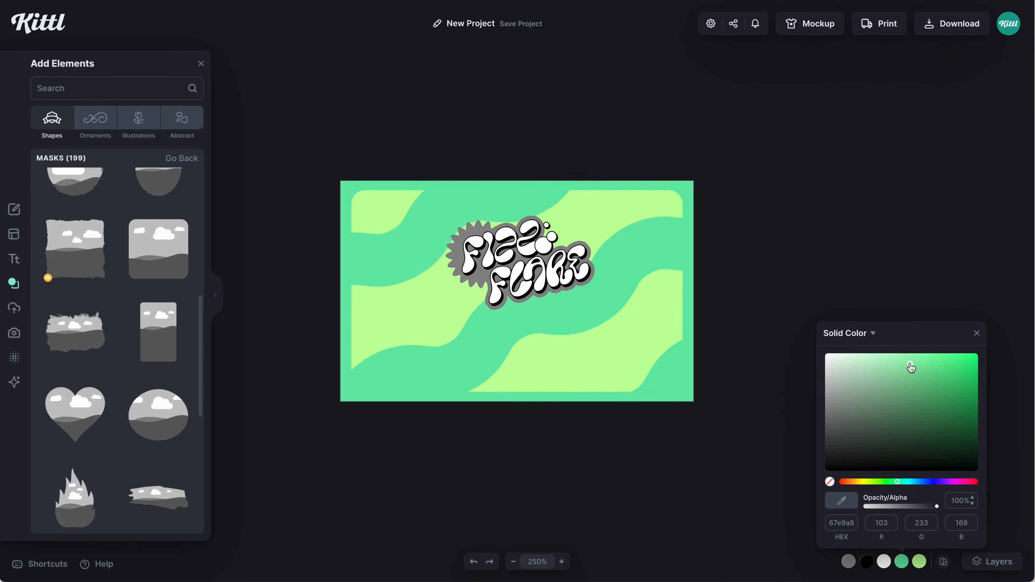
pyautogui.click(849, 562)
pyautogui.moveTo(848, 356); pyautogui.dragTo(850, 361)
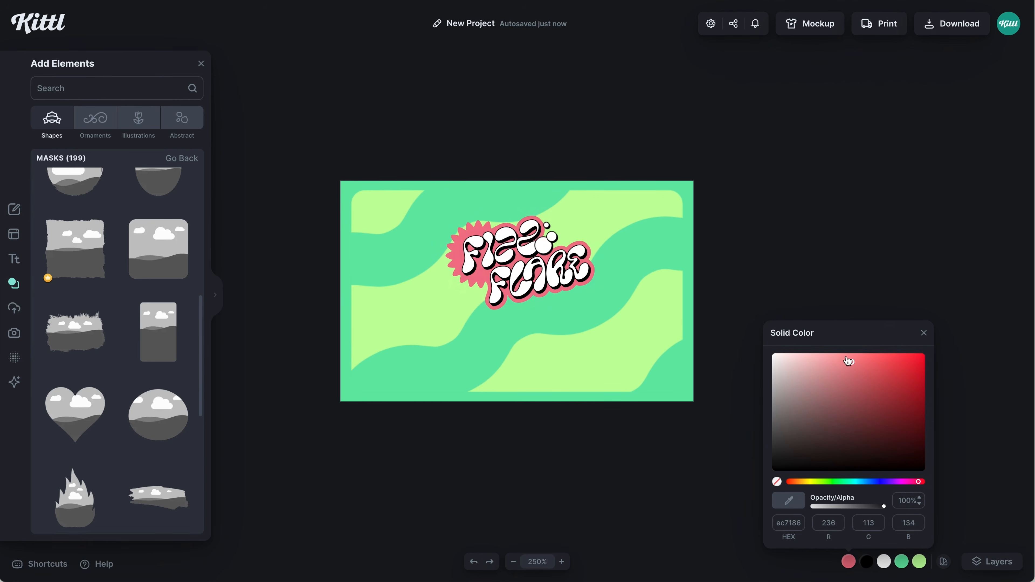
# Step: Move the FizzFlare logo group slightly up and enlarge it a little on the watermelon background
pyautogui.moveTo(533, 267); pyautogui.dragTo(529, 259)
pyautogui.moveTo(590, 301); pyautogui.dragTo(600, 308)
pyautogui.click(739, 302)
pyautogui.press('super+plus')
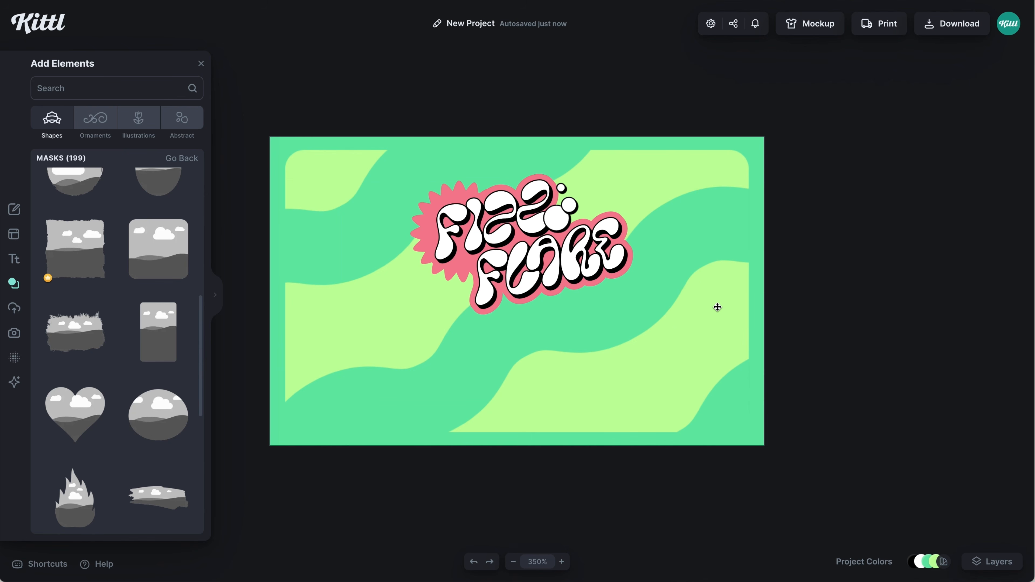
# Step: Browse the shape library for the text boxes and add a wide pill-shaped box just below the logo
pyautogui.click(182, 158)
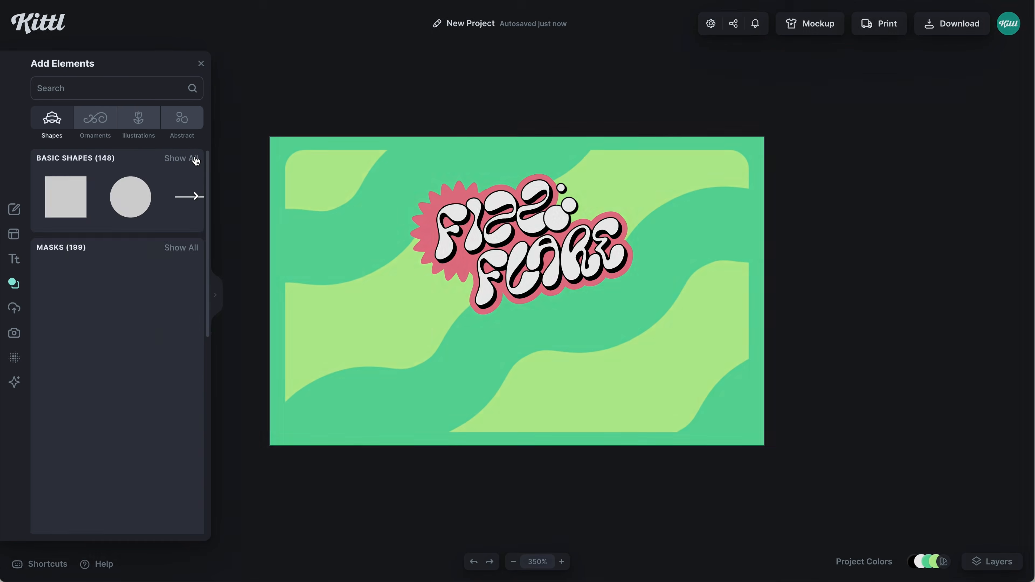
pyautogui.scroll(-10, 171, 295)
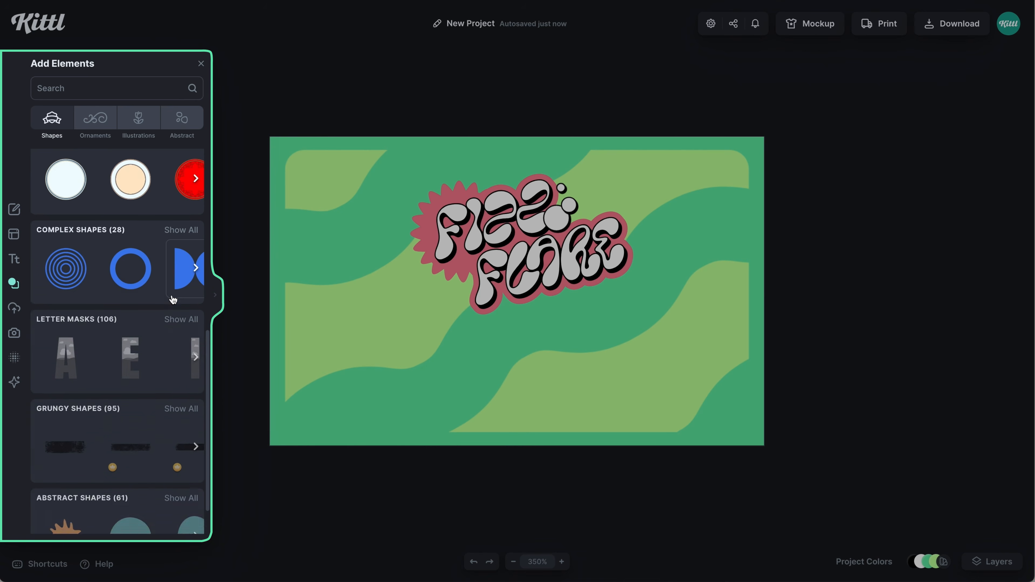
pyautogui.scroll(-8, 173, 300)
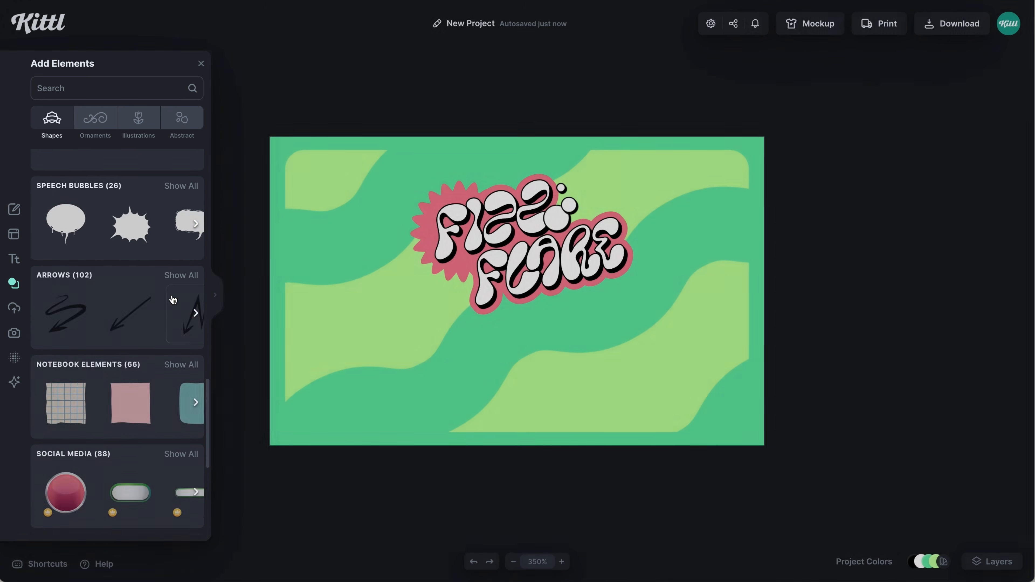
pyautogui.scroll(-3, 173, 300)
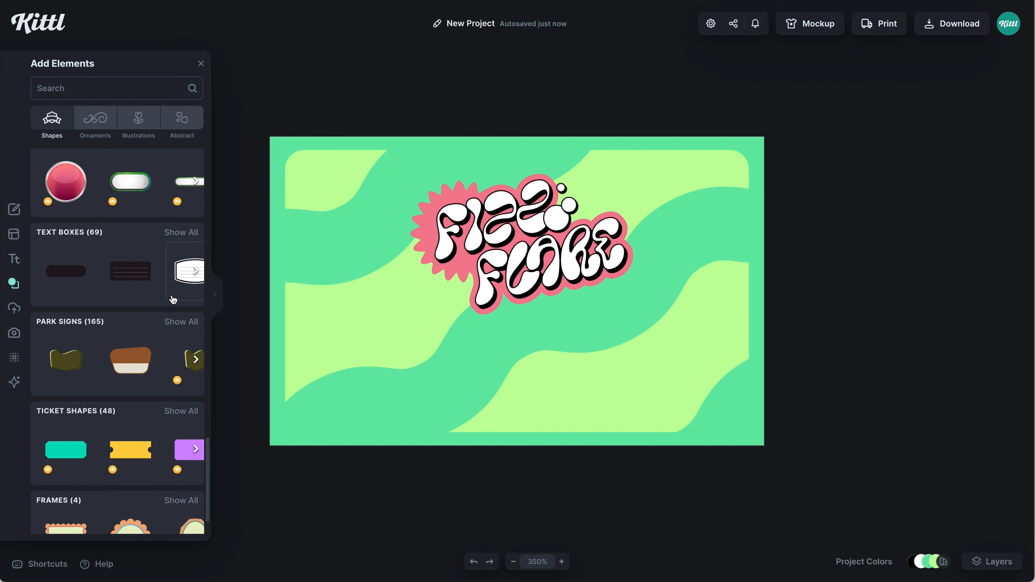
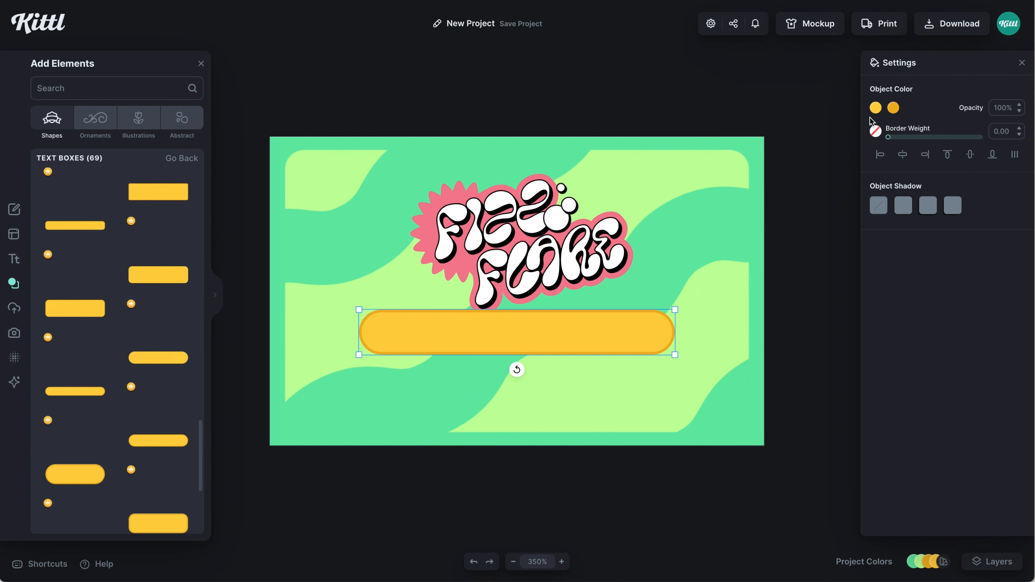
# Step: Recolour both yellow tones of the pill-shaped box to the document's darker green 67e9a8
pyautogui.click(875, 108)
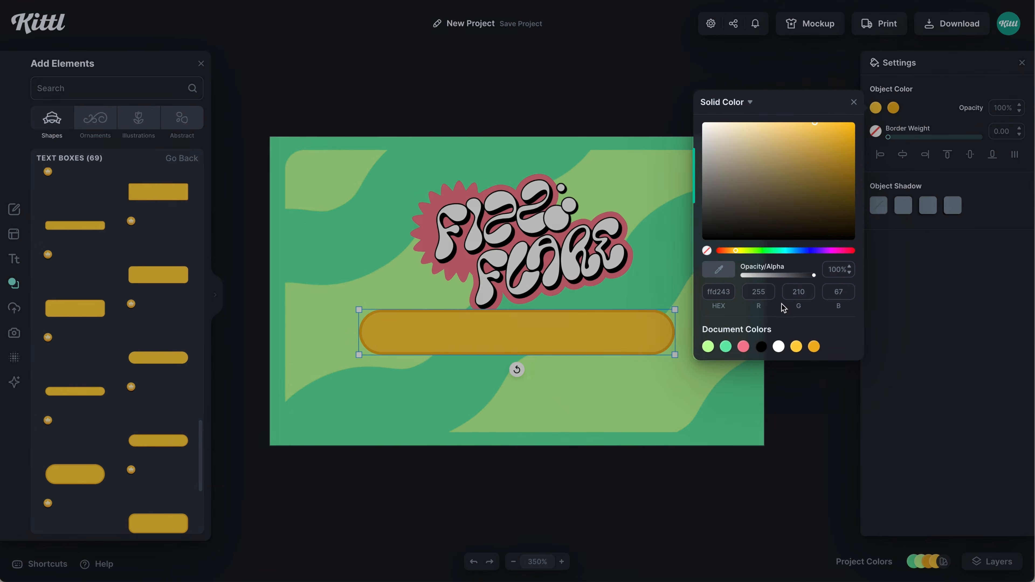
pyautogui.click(726, 347)
pyautogui.click(893, 106)
pyautogui.click(741, 347)
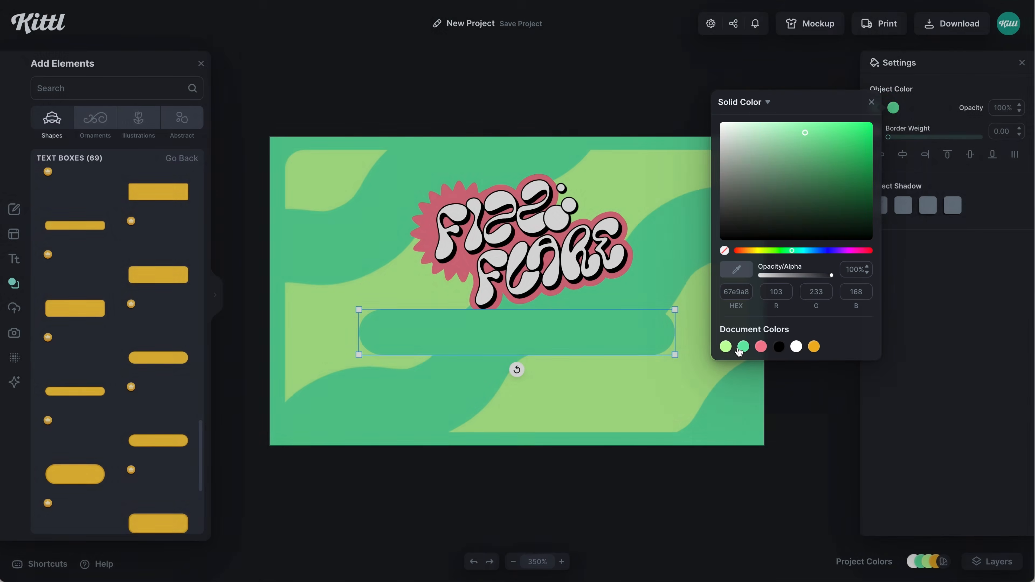
# Step: Give the green pill-shaped box a thin black border
pyautogui.click(1001, 131)
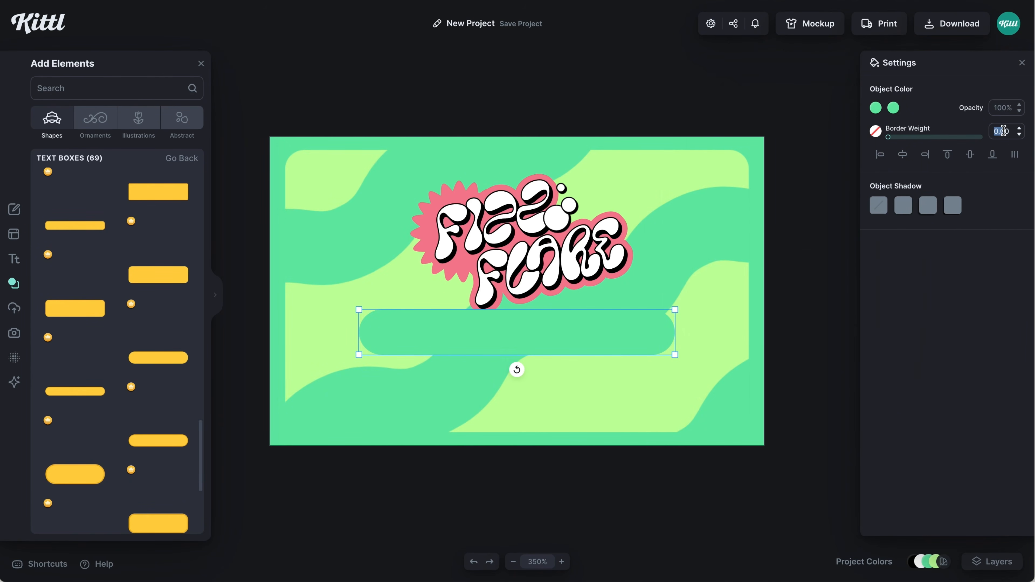
pyautogui.click(875, 131)
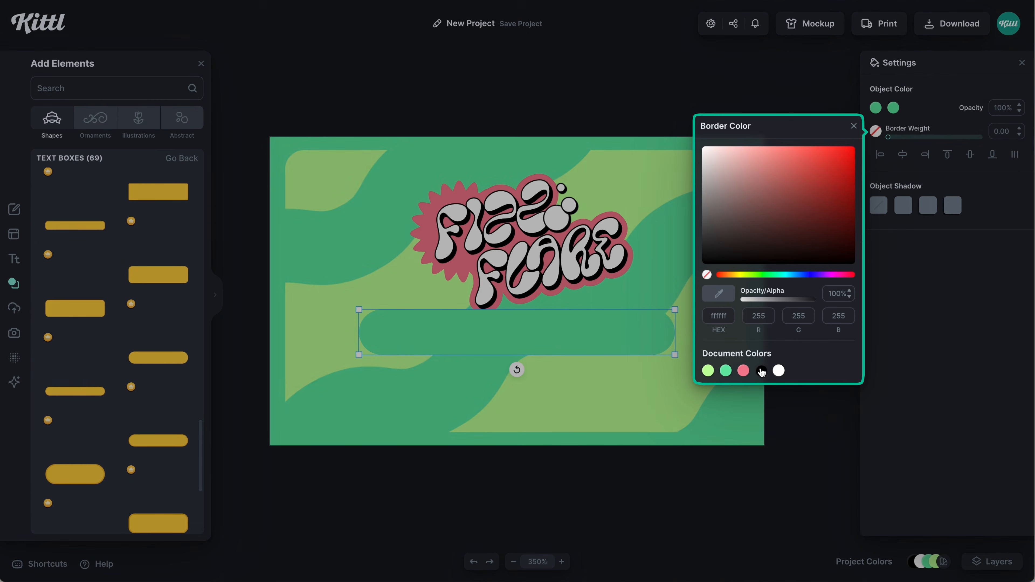
pyautogui.click(761, 371)
pyautogui.click(1006, 130)
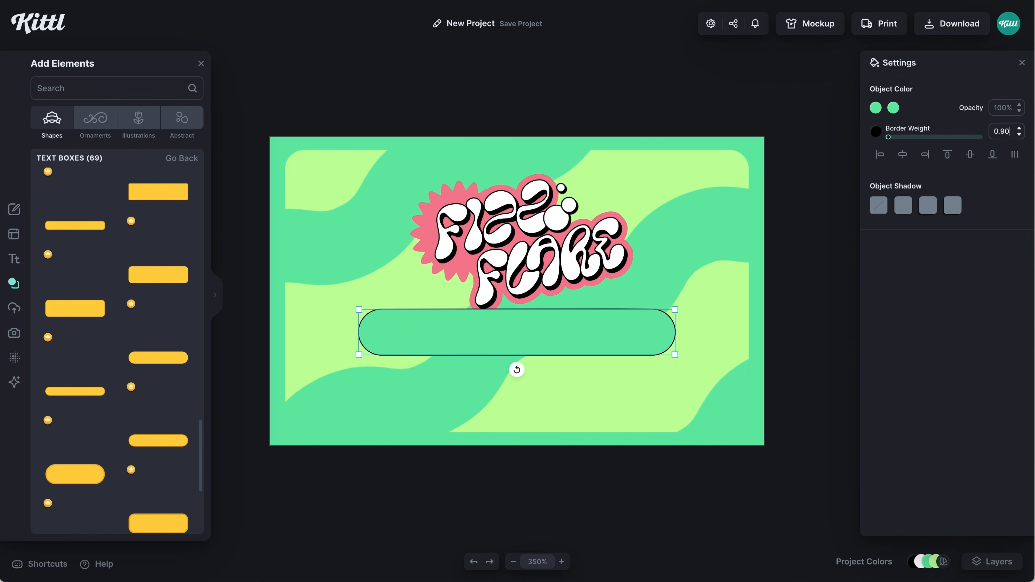
pyautogui.click(798, 369)
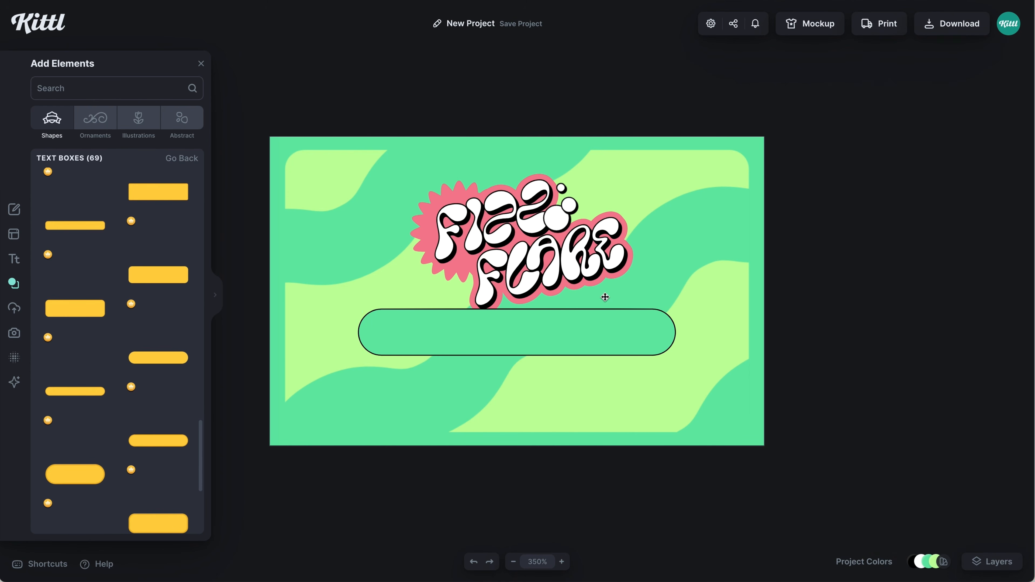
# Step: Bring the FizzFlare logo group to the front so it overlaps the pill-shaped box
pyautogui.rightClick(585, 261)
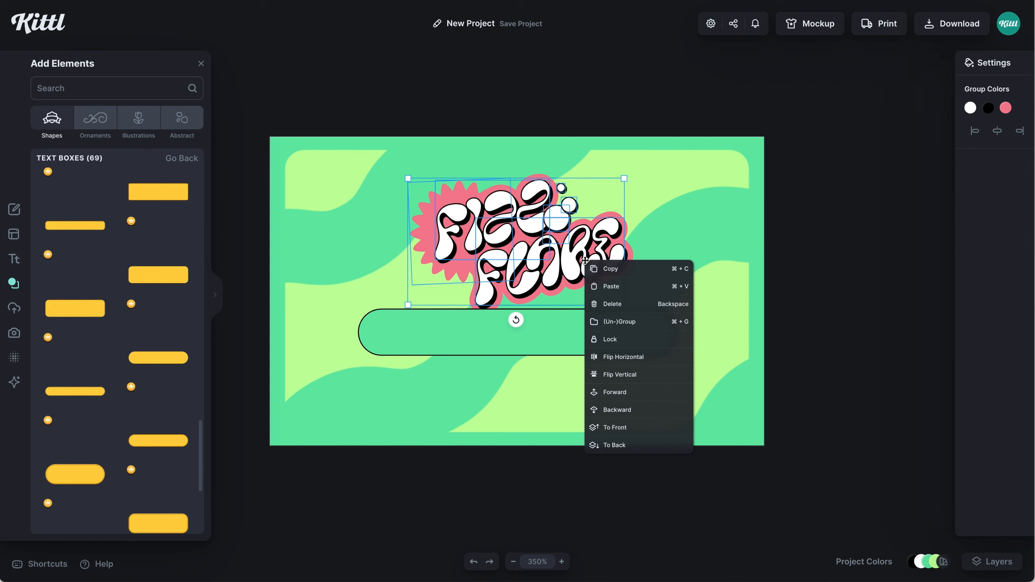
pyautogui.click(638, 434)
pyautogui.click(784, 414)
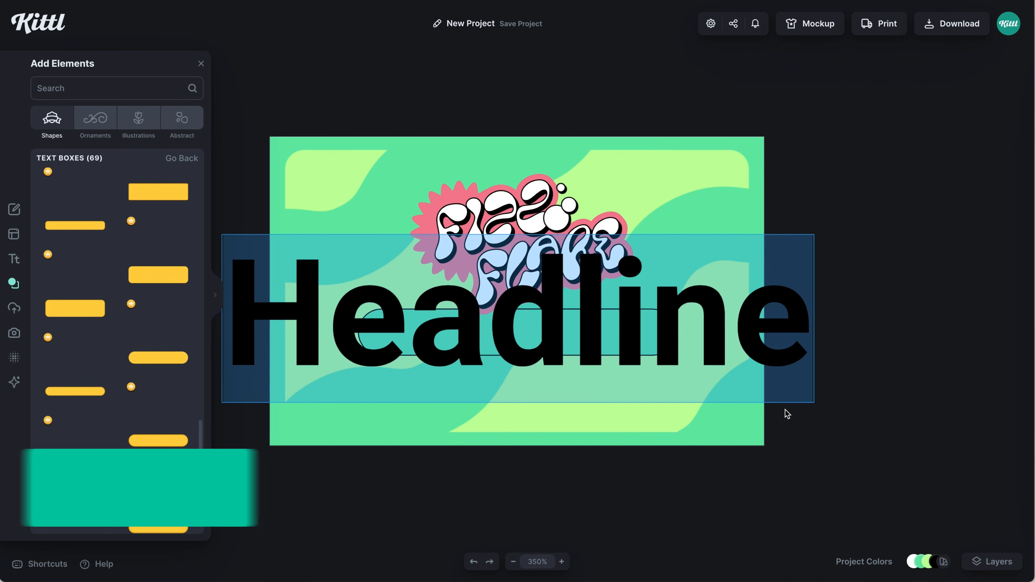
# Step: Shrink the new headline text onto the green pill and replace its wording with Chewing Gum
pyautogui.moveTo(813, 350); pyautogui.dragTo(555, 333)
pyautogui.scroll(3, 561, 334)
pyautogui.doubleClick(561, 334)
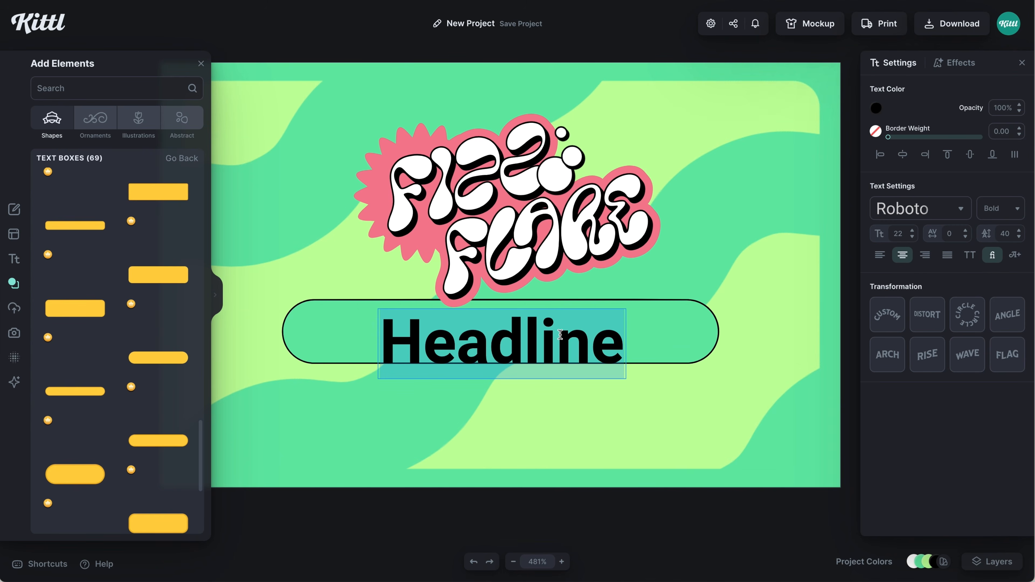
pyautogui.write('Chewing')
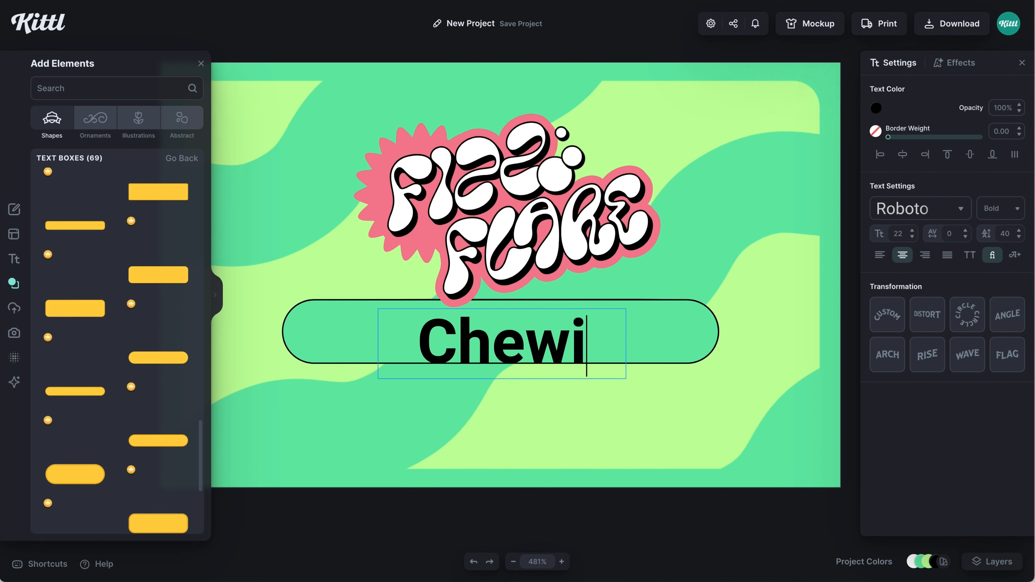
pyautogui.press('Return')
pyautogui.write('Gum')
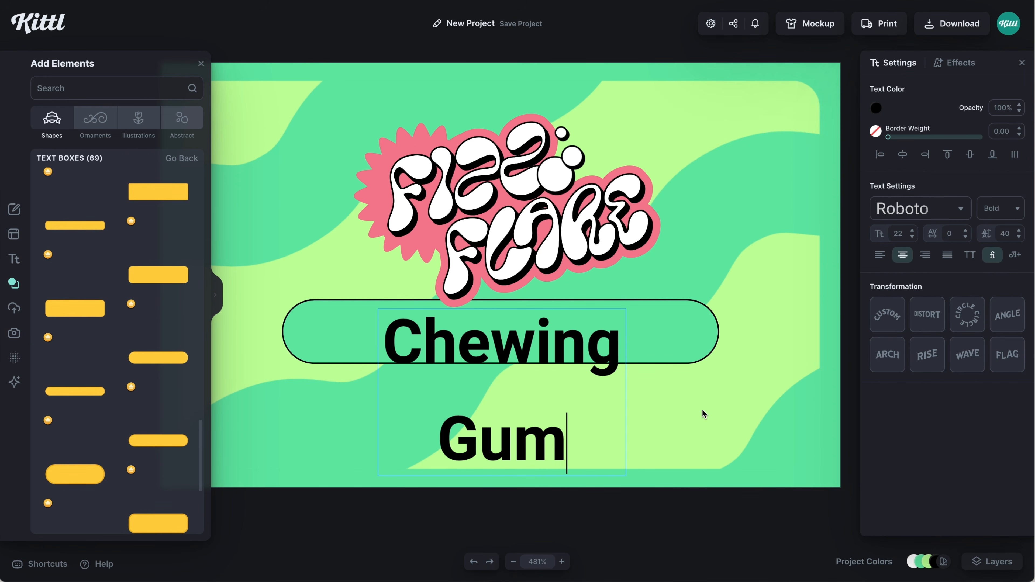
pyautogui.press('Escape')
# Step: Set the Chewing Gum text in capitals in the Basement typeface at size 15, fitted on one line inside the pill
pyautogui.click(917, 209)
pyautogui.scroll(-5, 809, 216)
pyautogui.scroll(-3, 808, 216)
pyautogui.click(784, 250)
pyautogui.click(969, 255)
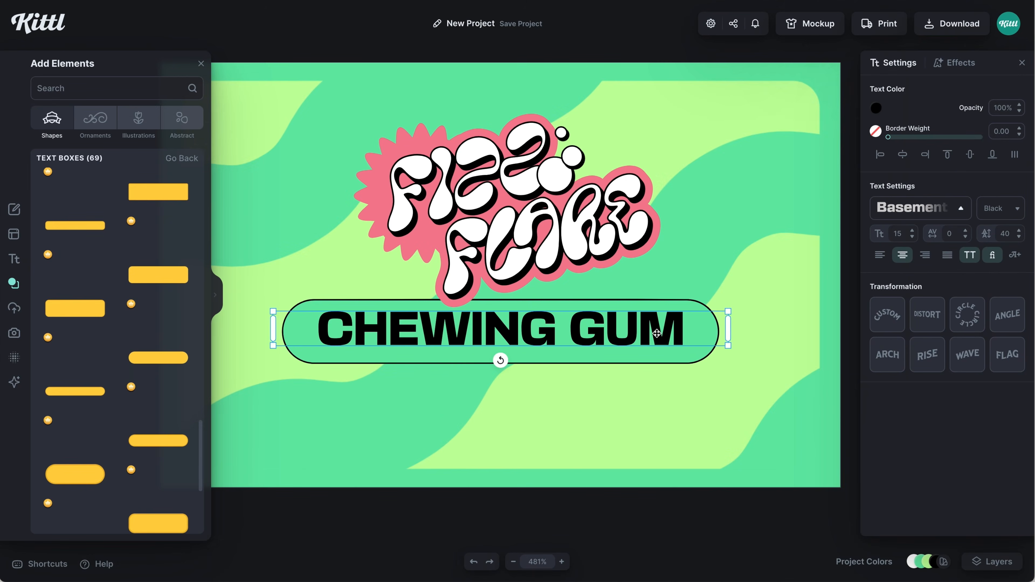
# Step: Try other sans serif typefaces on the CHEWING GUM text and settle on the wide Murs Gothic
pyautogui.click(917, 208)
pyautogui.click(777, 68)
pyautogui.scroll(-15, 813, 257)
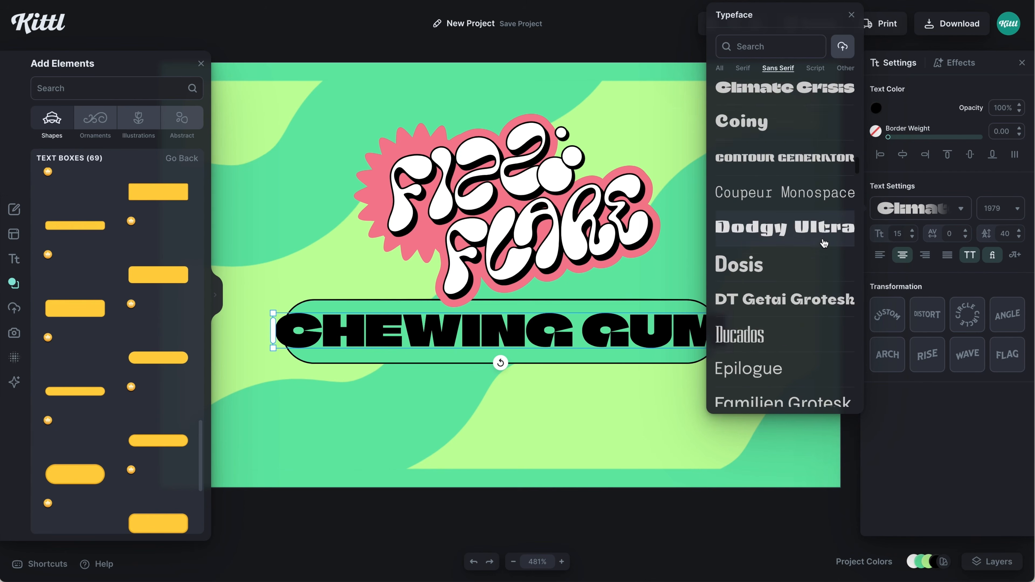
pyautogui.scroll(-10, 824, 243)
pyautogui.click(824, 257)
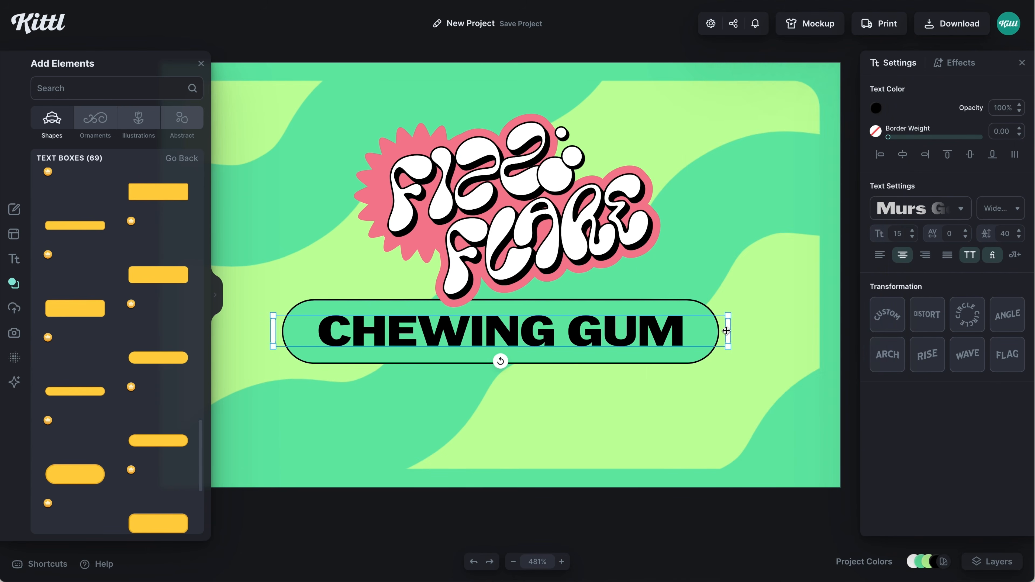
# Step: Duplicate the CHEWING GUM pill with its text directly below the original and scale the copy down, centred
pyautogui.click(656, 309)
pyautogui.hotkey('ctrl', 'd')
pyautogui.moveTo(655, 305); pyautogui.dragTo(656, 370)
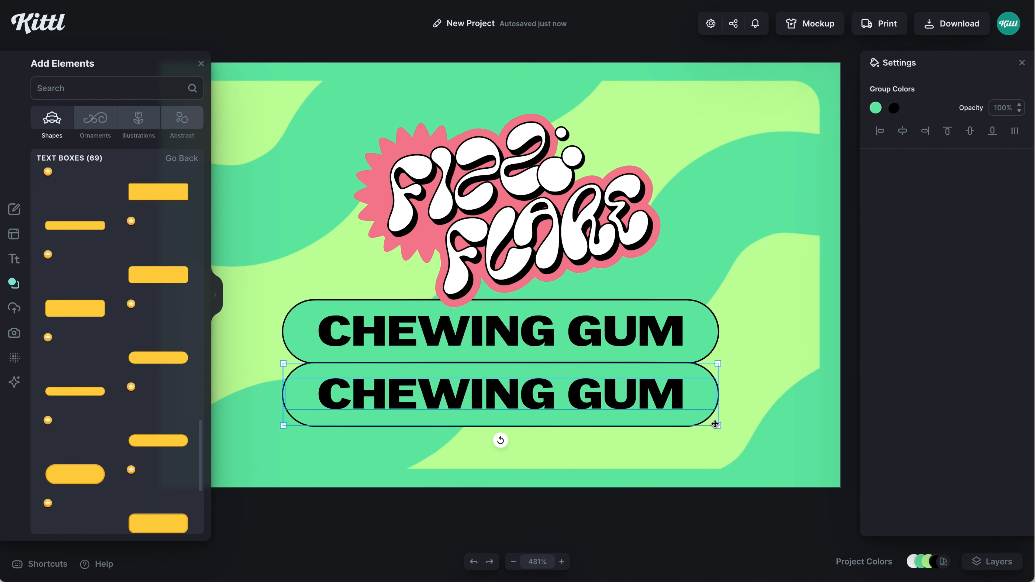
pyautogui.moveTo(718, 426); pyautogui.dragTo(606, 395)
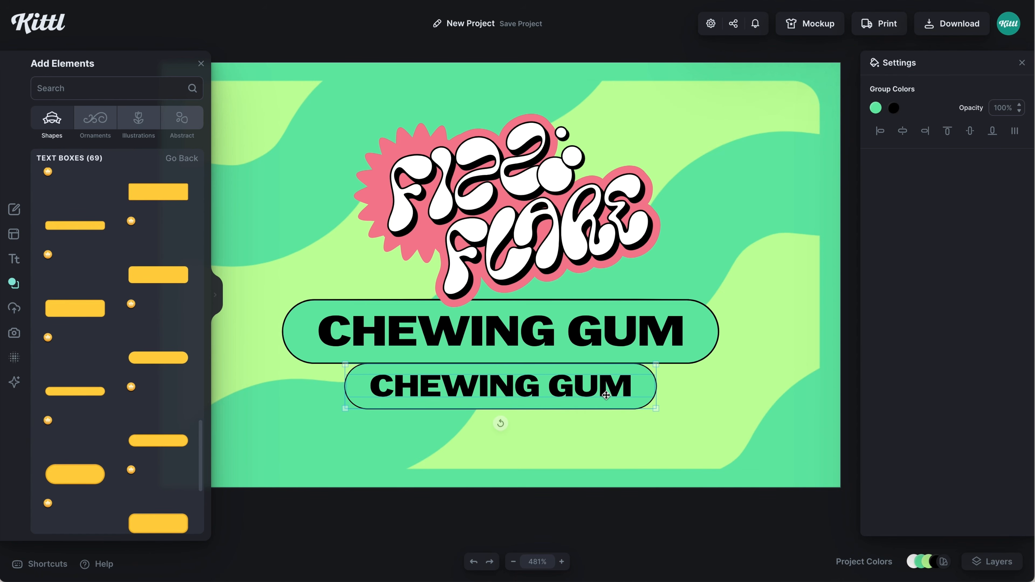
# Step: Replace the text in the smaller pill with watermelon
pyautogui.doubleClick(587, 386)
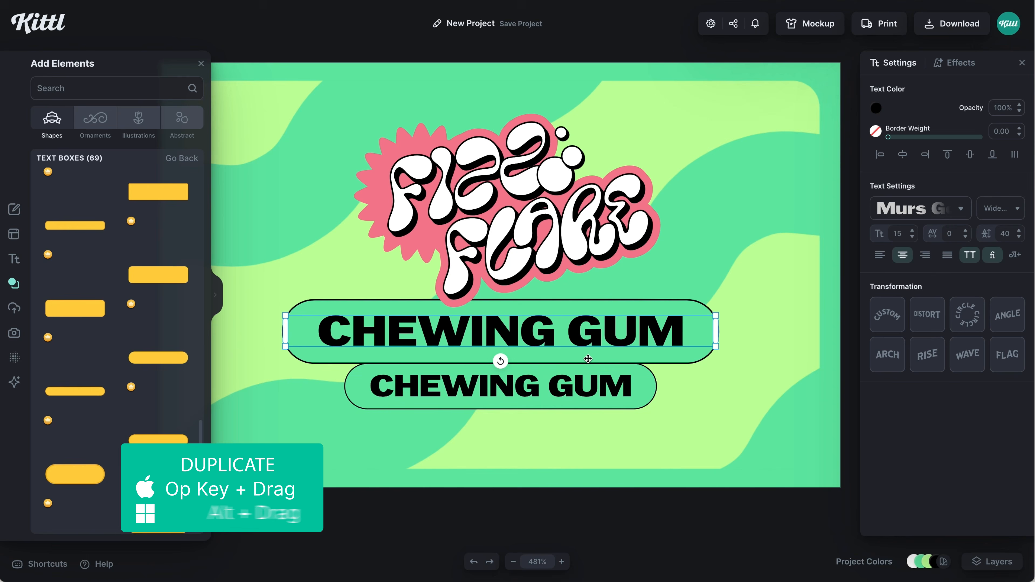
pyautogui.doubleClick(588, 386)
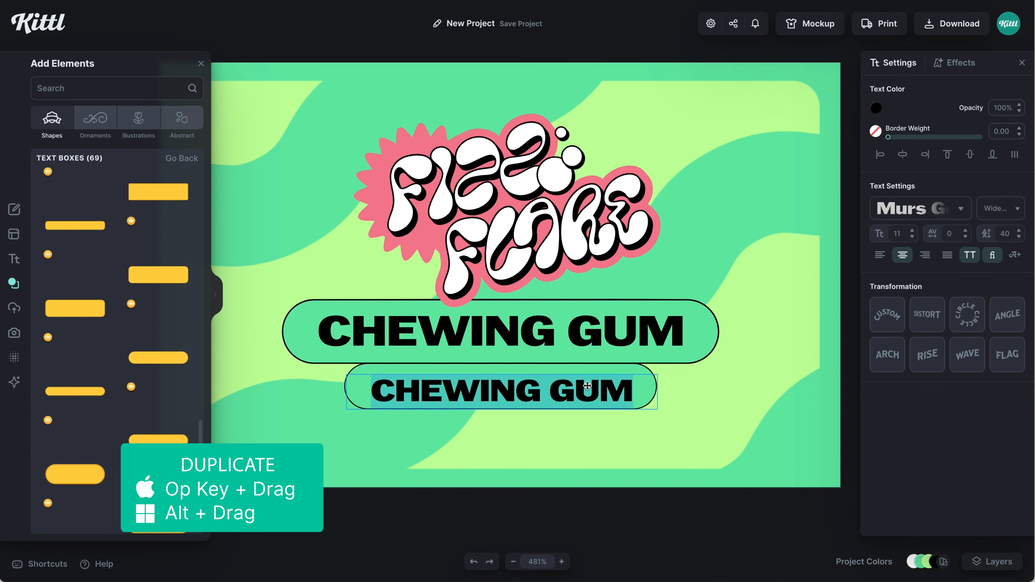
pyautogui.hotkey('ctrl', 'a')
pyautogui.write('wate')
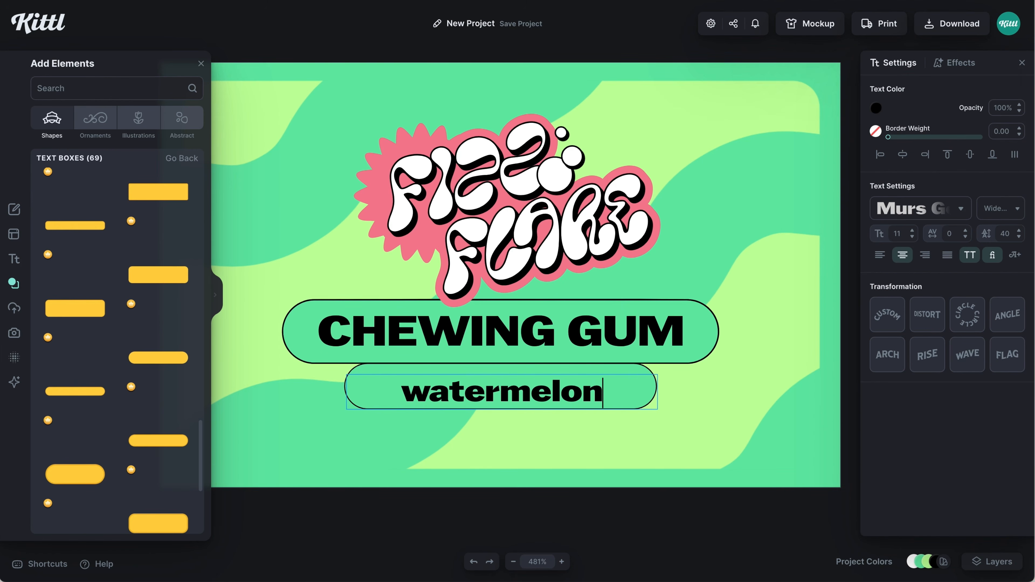
pyautogui.press('Escape')
# Step: Change both fill colours of the WATERMELON pill to white
pyautogui.click(634, 403)
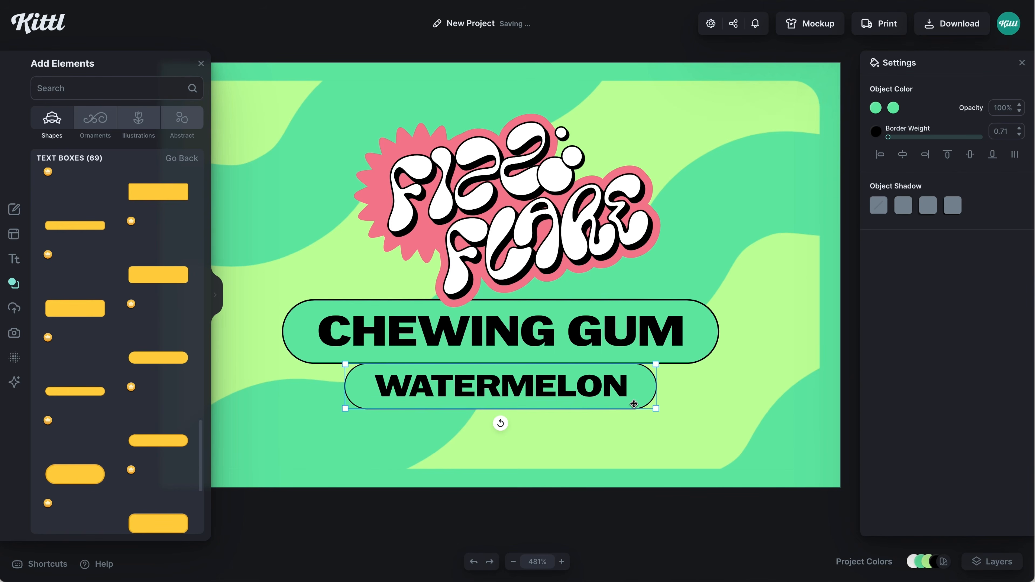
pyautogui.click(875, 107)
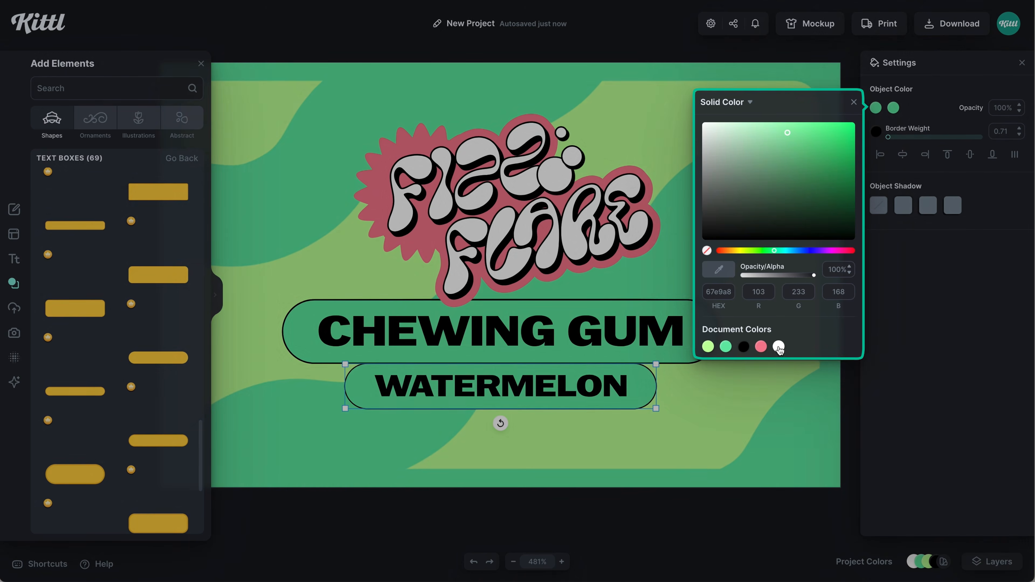
pyautogui.click(779, 347)
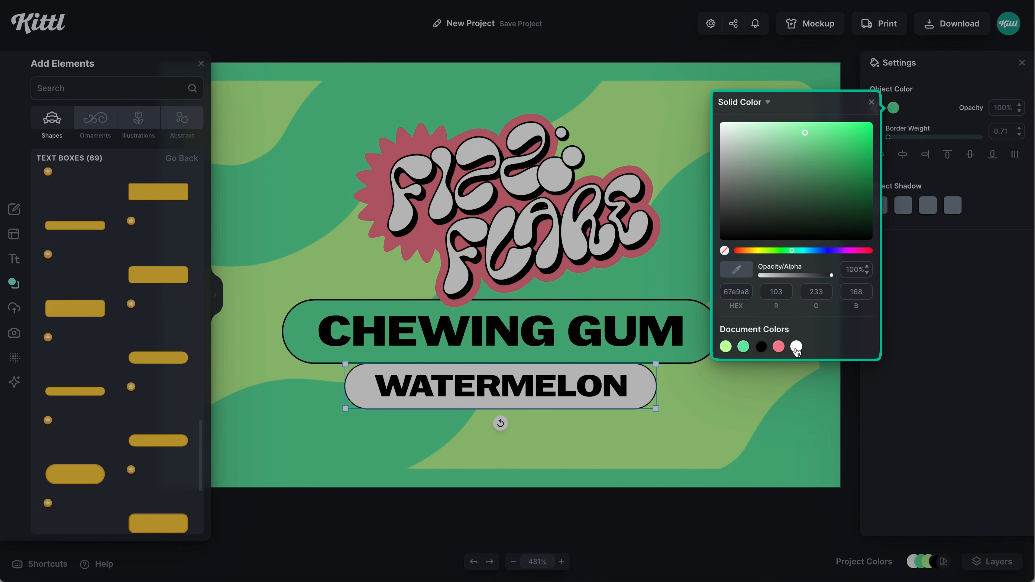
pyautogui.click(796, 347)
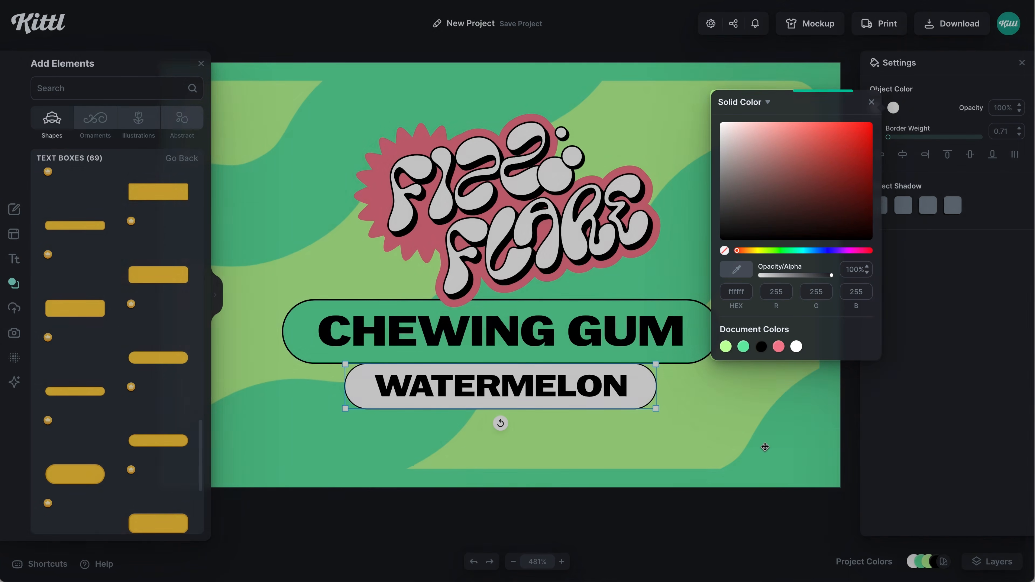
pyautogui.click(910, 371)
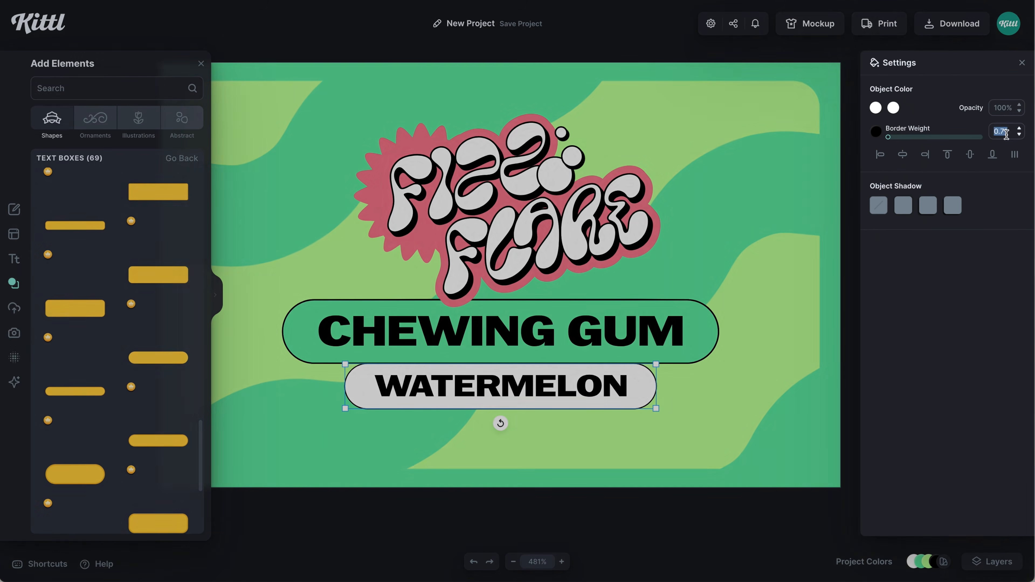
# Step: Set the WATERMELON pill's border weight to 1
pyautogui.doubleClick(1003, 132)
pyautogui.write('1')
pyautogui.press('Return')
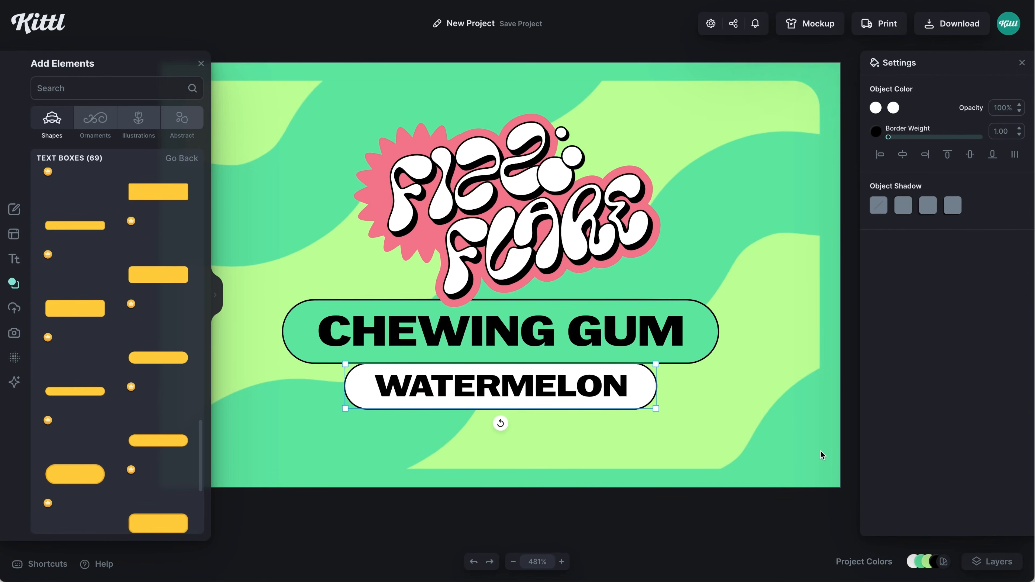
# Step: Build a black oval badge with white 8 PCS text and group it, tilted near the background's upper-left corner
pyautogui.click(259, 199)
pyautogui.click(188, 159)
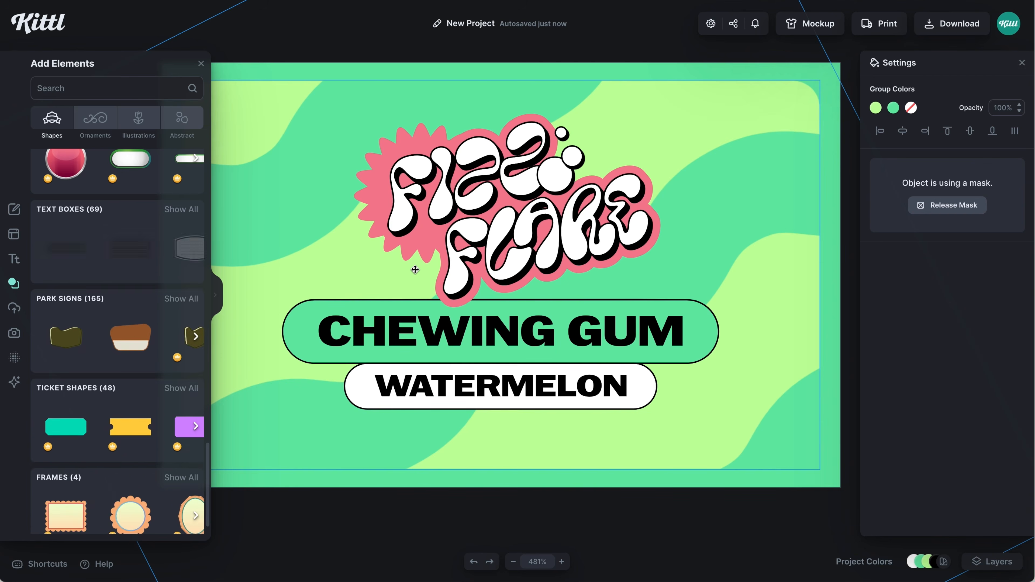
pyautogui.scroll(15, 124, 266)
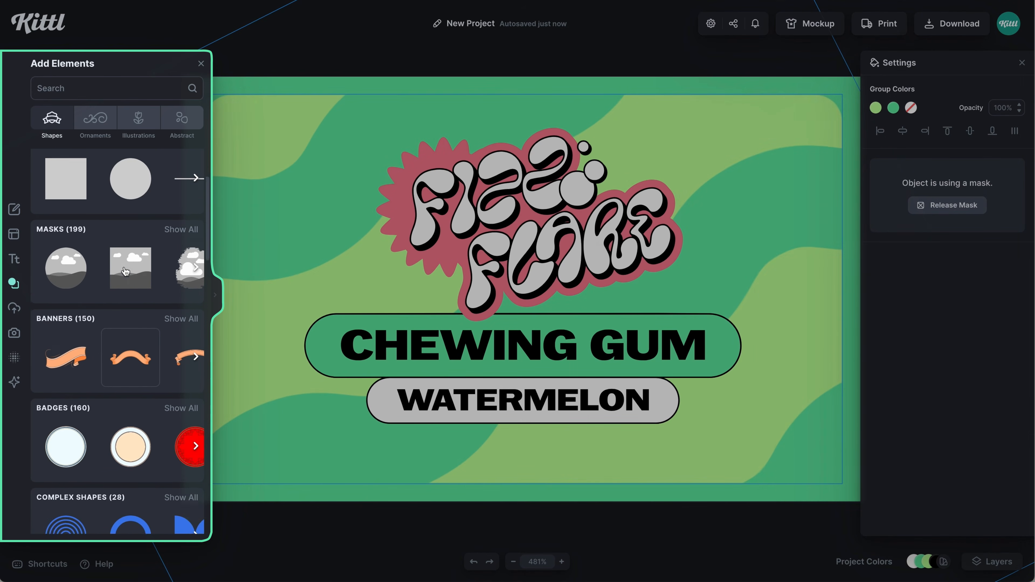
pyautogui.click(138, 294)
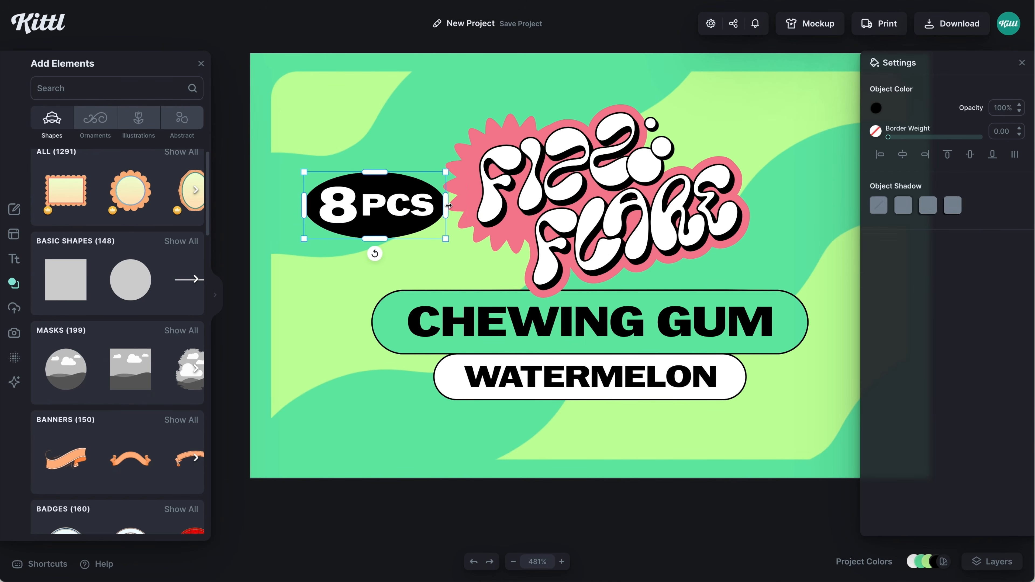
pyautogui.hotkey('ctrl', 'g')
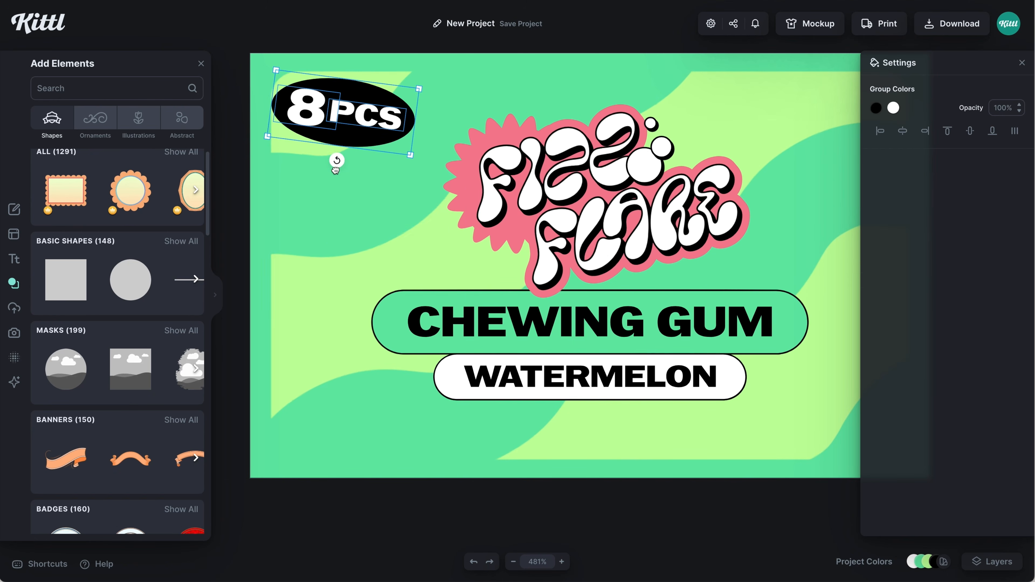
# Step: Nudge the 8 PCS badge toward the upper-left corner and add a lilac circle with a 0.50 black border beside the logo
pyautogui.moveTo(442, 167); pyautogui.dragTo(433, 161)
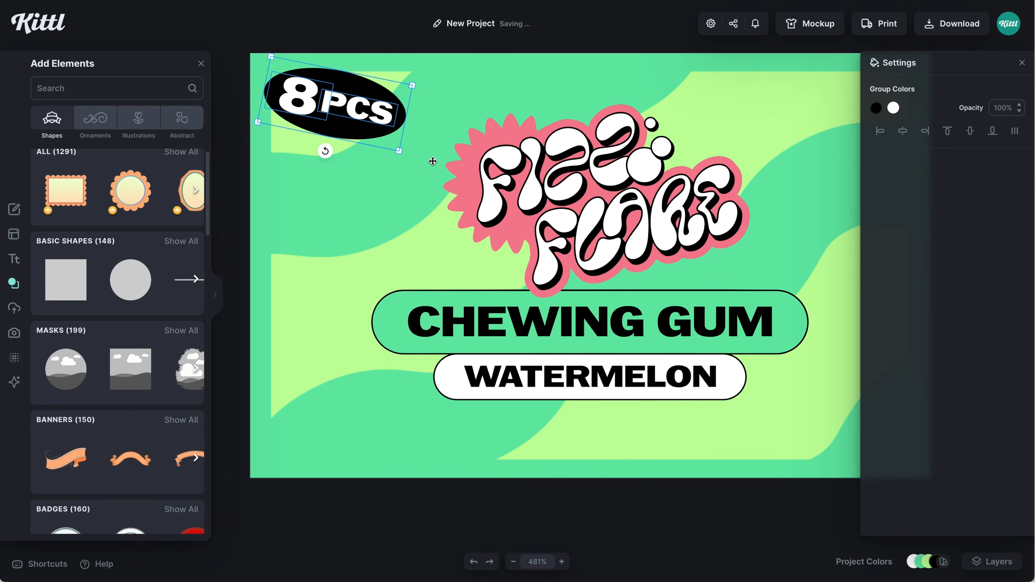
pyautogui.click(131, 280)
pyautogui.moveTo(507, 291); pyautogui.dragTo(606, 280)
pyautogui.moveTo(606, 280); pyautogui.dragTo(739, 264)
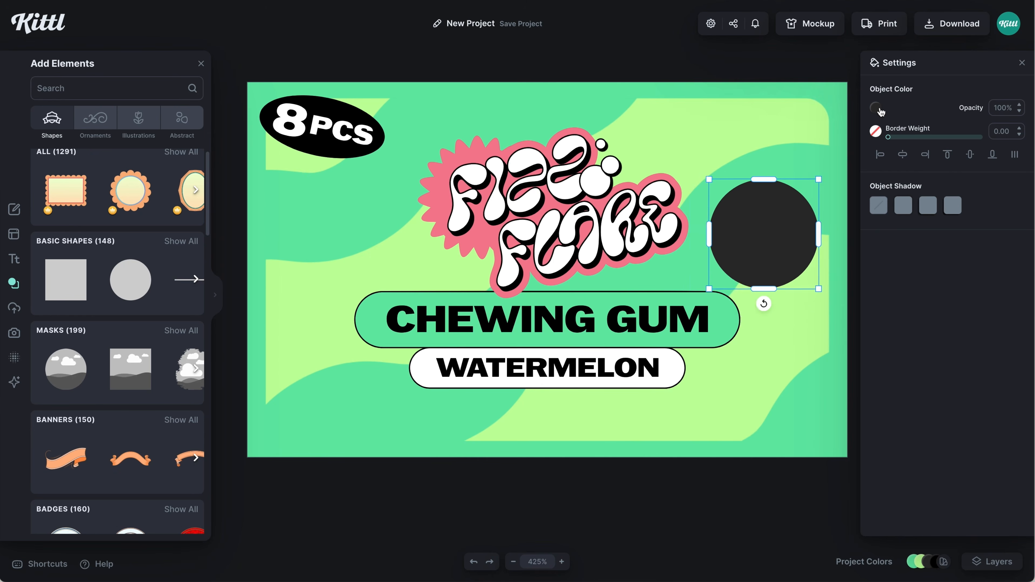
pyautogui.click(875, 108)
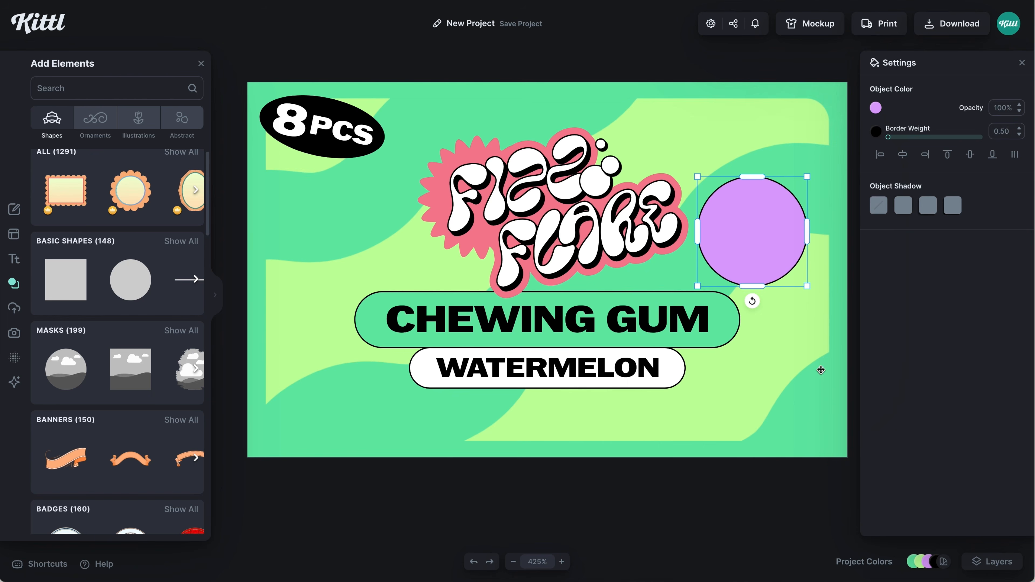
pyautogui.click(316, 213)
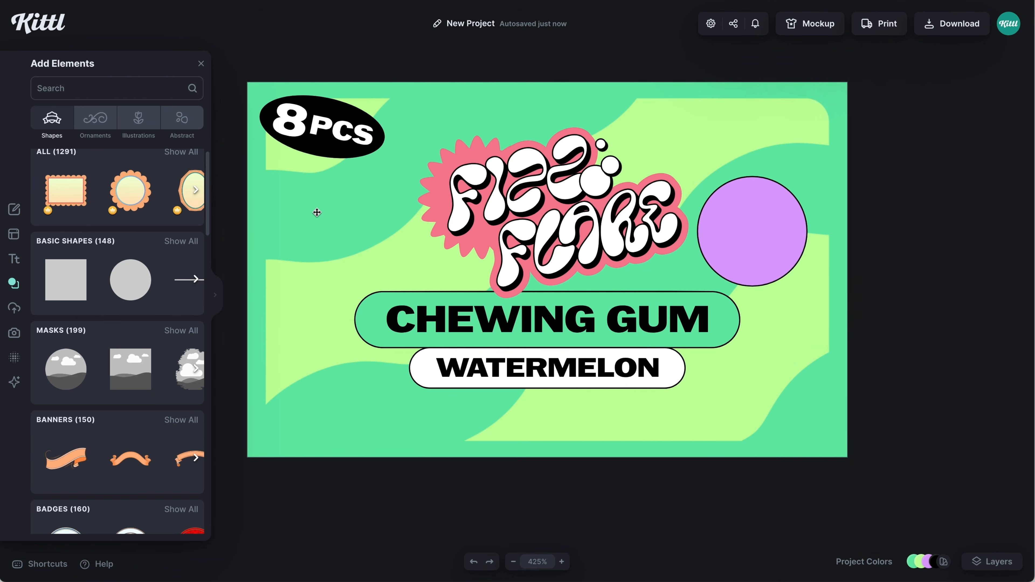
# Step: Add SUGAR text curved with the Circle transformation inside the lilac circle, at size 9 and letter spacing 120, plus a direction-inverted copy
pyautogui.press('t')
pyautogui.click(913, 206)
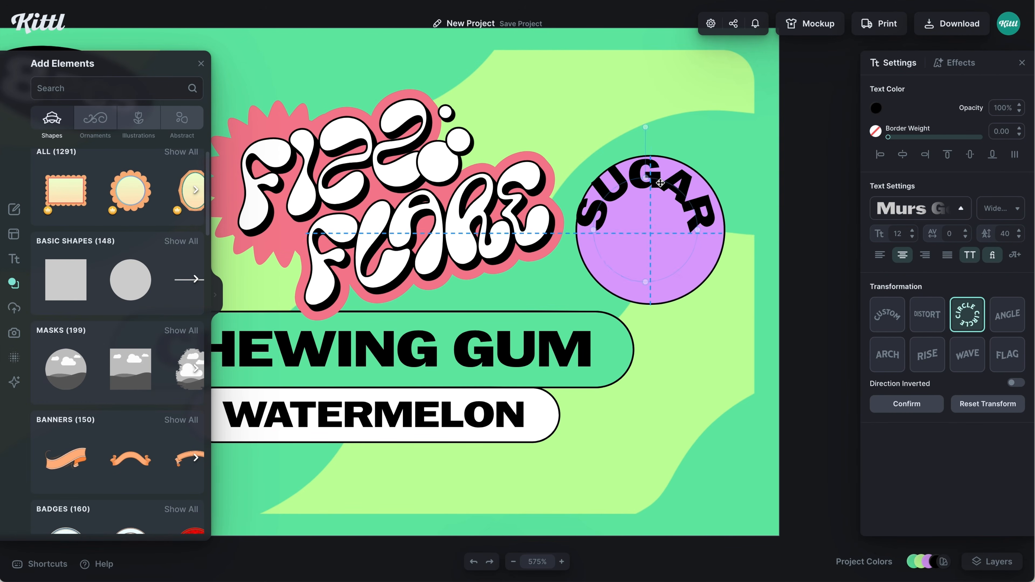
pyautogui.click(912, 236)
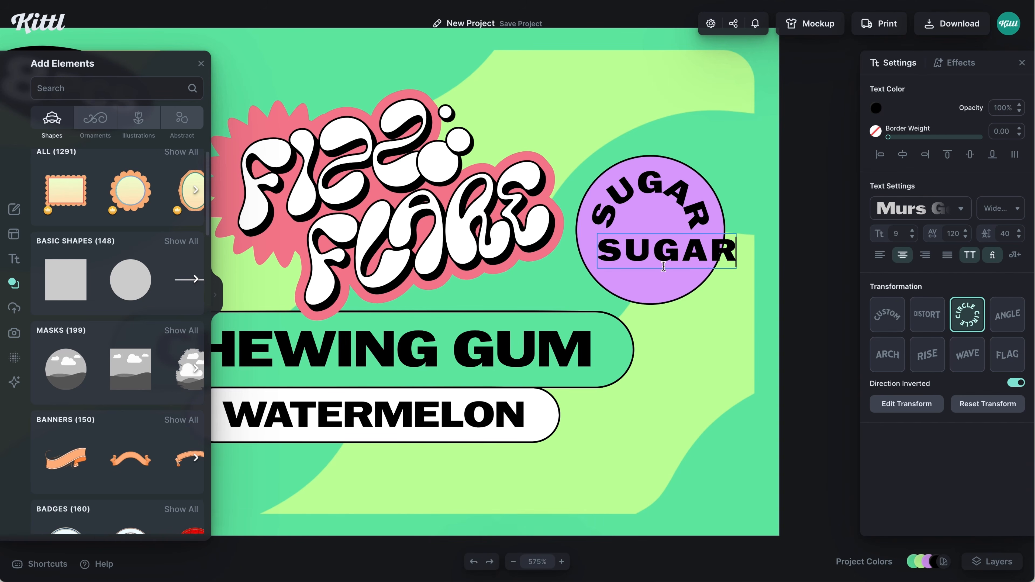
# Step: Change the lower curved word to FREE, colour both words white, and tilt and reposition the SUGAR FREE badge right of the logo
pyautogui.keyDown('shift'); pyautogui.click(650, 184); pyautogui.keyUp('shift')
pyautogui.click(875, 108)
pyautogui.click(779, 347)
pyautogui.click(805, 412)
pyautogui.click(685, 260)
pyautogui.keyDown('shift'); pyautogui.click(668, 295); pyautogui.keyUp('shift')
pyautogui.moveTo(651, 319); pyautogui.dragTo(628, 317)
pyautogui.moveTo(684, 227); pyautogui.dragTo(703, 229)
# Step: Move the CHEWING GUM and WATERMELON pills together with the logo slightly down on the background
pyautogui.scroll(-9, 703, 232)
pyautogui.click(551, 362)
pyautogui.keyDown('shift'); pyautogui.click(552, 332); pyautogui.keyUp('shift')
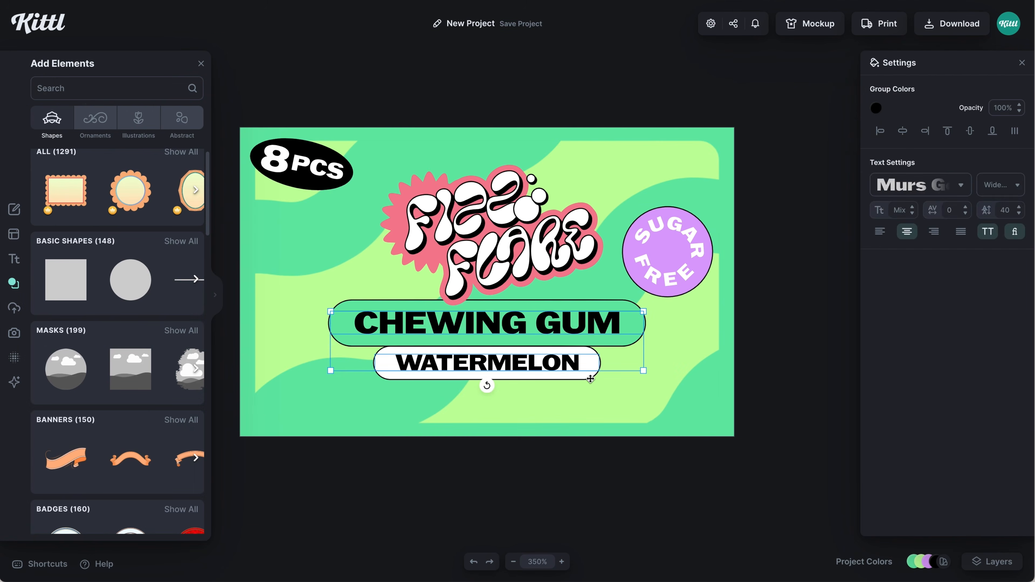
pyautogui.keyDown('shift'); pyautogui.click(572, 351); pyautogui.keyUp('shift')
pyautogui.click(575, 339)
pyautogui.keyDown('shift'); pyautogui.click(532, 253); pyautogui.keyUp('shift')
pyautogui.moveTo(531, 254); pyautogui.dragTo(531, 268)
pyautogui.click(531, 268)
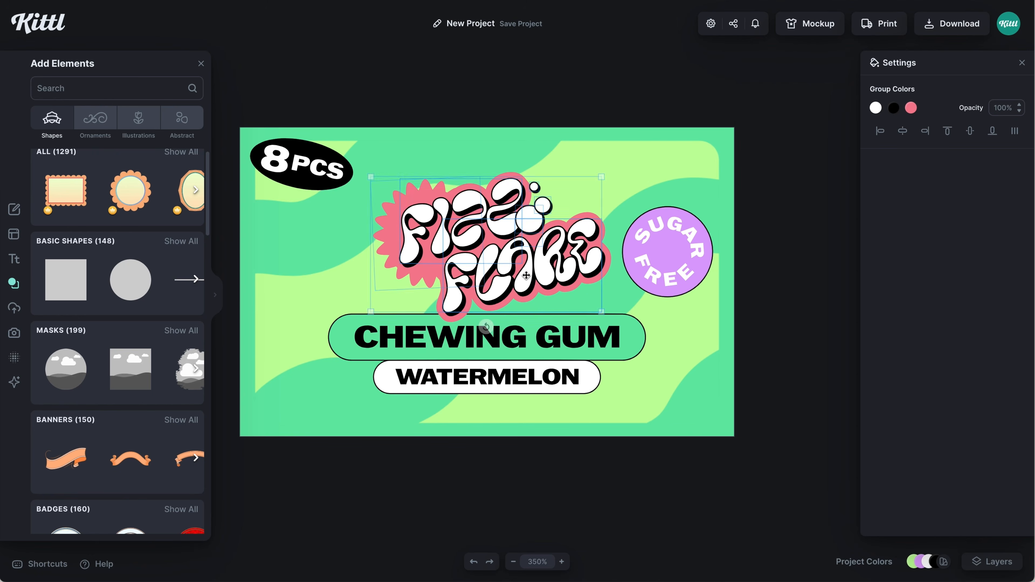
# Step: Search the elements for watermelon and place the seeded half-moon slice beside the logo's left side
pyautogui.click(110, 88)
pyautogui.write('watermelon')
pyautogui.press('Return')
pyautogui.scroll(-1, 118, 326)
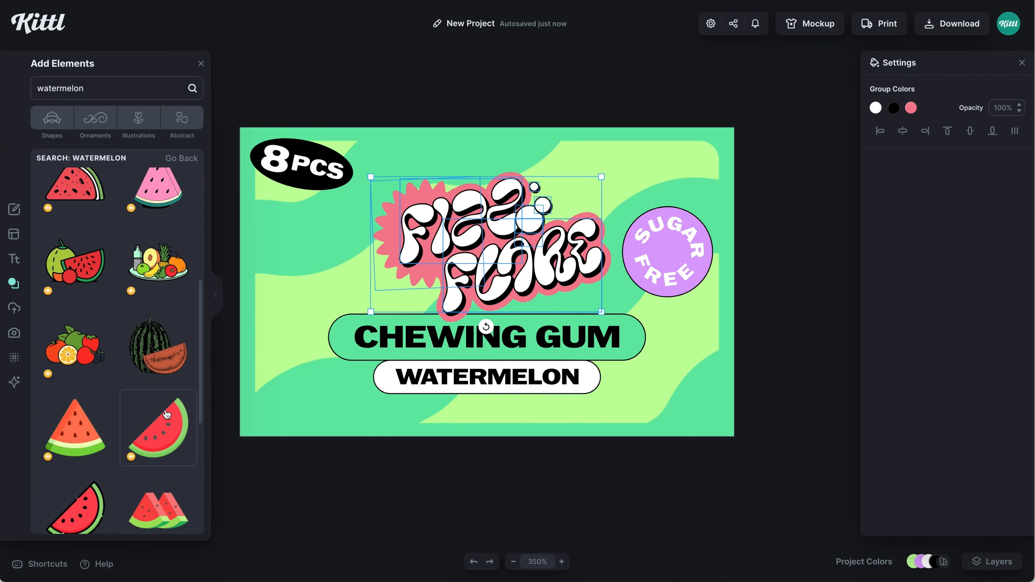
pyautogui.moveTo(159, 429); pyautogui.dragTo(388, 266)
pyautogui.click(344, 265)
# Step: Give the watermelon slice a black border with weight 1
pyautogui.moveTo(888, 137); pyautogui.dragTo(892, 137)
pyautogui.doubleClick(1002, 131)
pyautogui.write('1')
pyautogui.click(876, 131)
pyautogui.click(761, 370)
# Step: Recolour the watermelon slice with the document colours: pink flesh, black seeds and light green rind
pyautogui.click(911, 107)
pyautogui.click(834, 345)
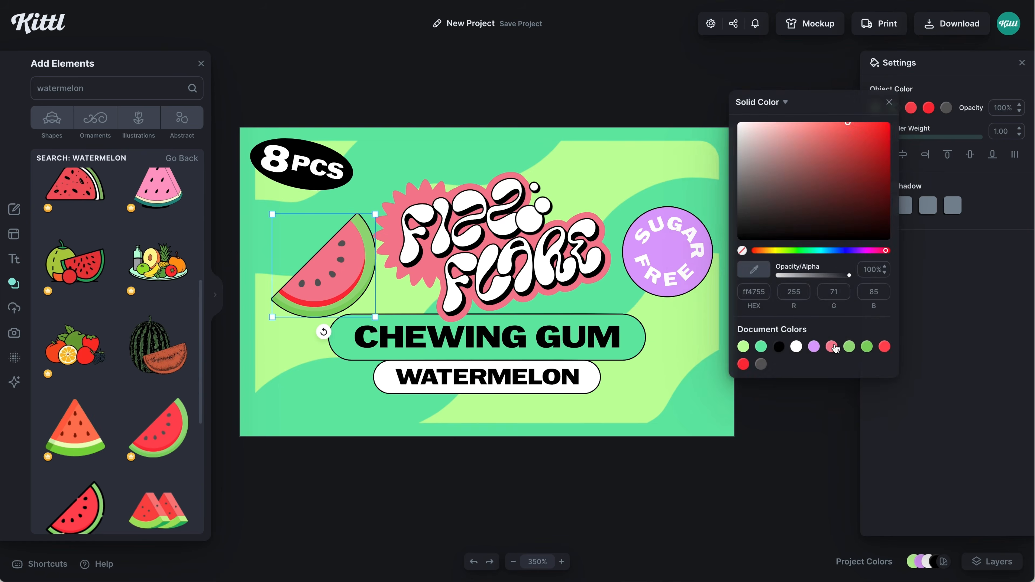
pyautogui.click(946, 108)
pyautogui.click(814, 346)
pyautogui.click(875, 108)
pyautogui.click(709, 346)
pyautogui.click(893, 107)
pyautogui.click(723, 346)
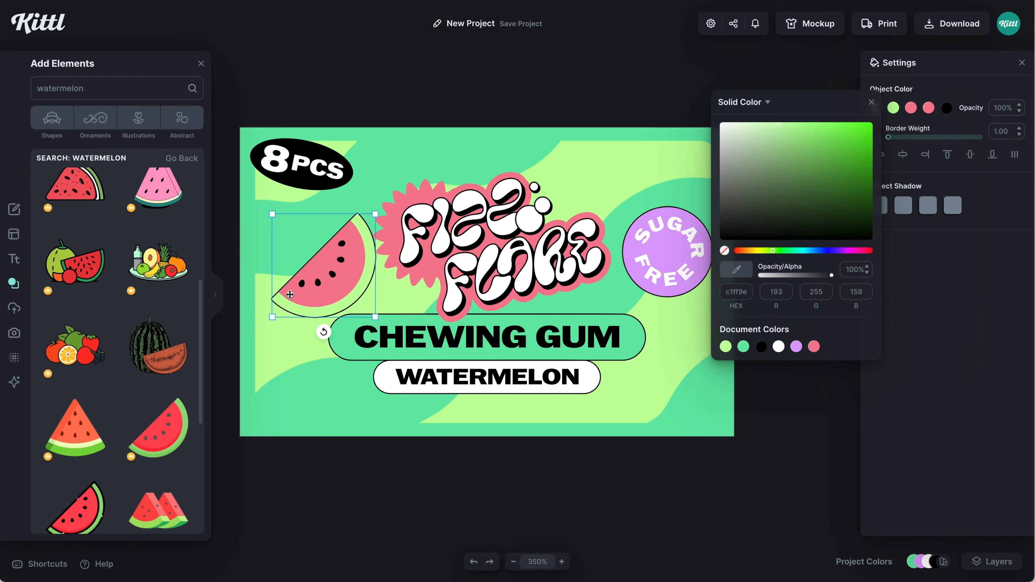
# Step: Enlarge and rotate the watermelon slice so that the background's left edge cuts it off
pyautogui.moveTo(330, 269); pyautogui.dragTo(313, 266)
pyautogui.hscroll(-1, 331, 322)
pyautogui.moveTo(330, 322); pyautogui.dragTo(222, 252)
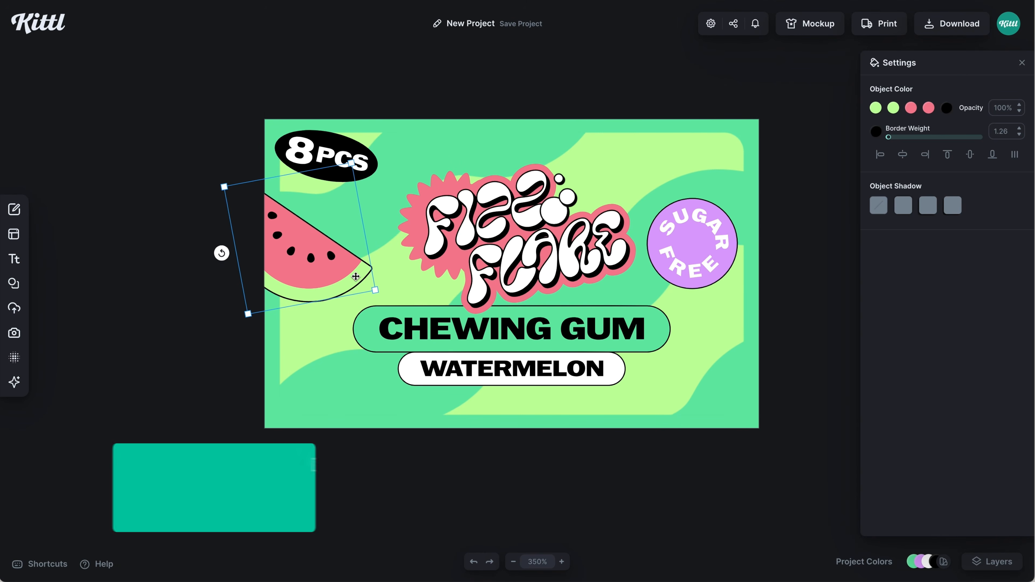
# Step: Copy the slice to the lower-left and lower-right corners, rotating the left copy, and bring the WATERMELON pill in front of it
pyautogui.moveTo(310, 253); pyautogui.dragTo(323, 383)
pyautogui.moveTo(235, 384); pyautogui.dragTo(391, 380)
pyautogui.moveTo(343, 379); pyautogui.dragTo(705, 397)
pyautogui.rightClick(469, 373)
pyautogui.click(519, 541)
pyautogui.click(473, 481)
# Step: Rotate the lower-right slice, add a rotated copy in the upper-right corner, and move the SUGAR FREE badge between them
pyautogui.moveTo(763, 396); pyautogui.dragTo(757, 349)
pyautogui.moveTo(670, 386); pyautogui.dragTo(704, 250)
pyautogui.moveTo(769, 220); pyautogui.dragTo(671, 350)
pyautogui.moveTo(691, 285); pyautogui.dragTo(709, 166)
pyautogui.moveTo(691, 270); pyautogui.dragTo(701, 286)
# Step: Reposition the green wavy pattern slightly inside the background's mask
pyautogui.click(612, 187)
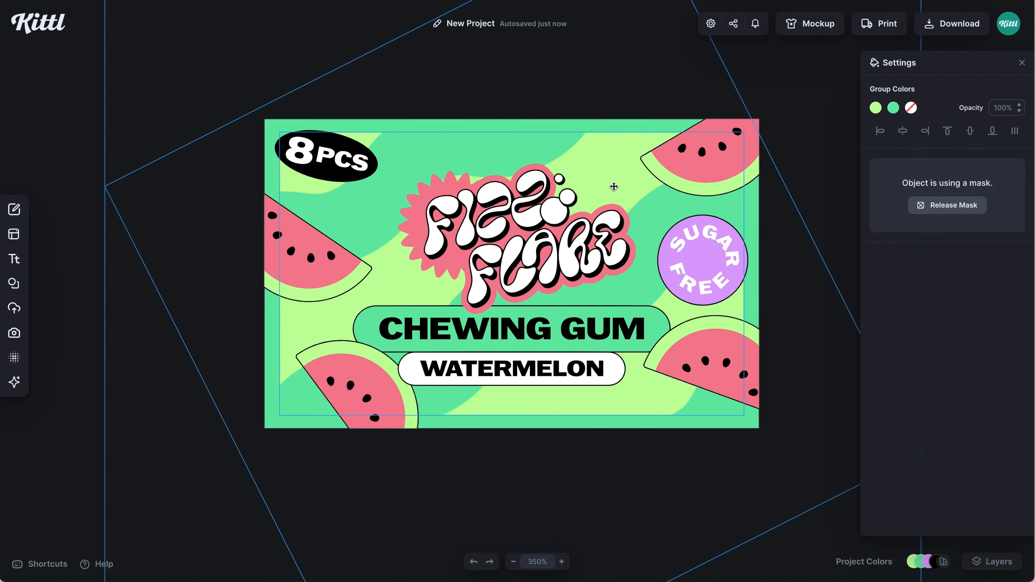
pyautogui.doubleClick(613, 187)
pyautogui.moveTo(618, 178); pyautogui.dragTo(619, 188)
pyautogui.click(186, 398)
# Step: Fill the pink flesh of all four watermelon slices with a -90° gradient from pink fa6f86 to light salmon
pyautogui.click(678, 361)
pyautogui.keyDown('shift'); pyautogui.click(367, 381); pyautogui.keyUp('shift')
pyautogui.keyDown('shift'); pyautogui.click(308, 249); pyautogui.keyUp('shift')
pyautogui.keyDown('shift'); pyautogui.click(699, 164); pyautogui.keyUp('shift')
pyautogui.click(911, 107)
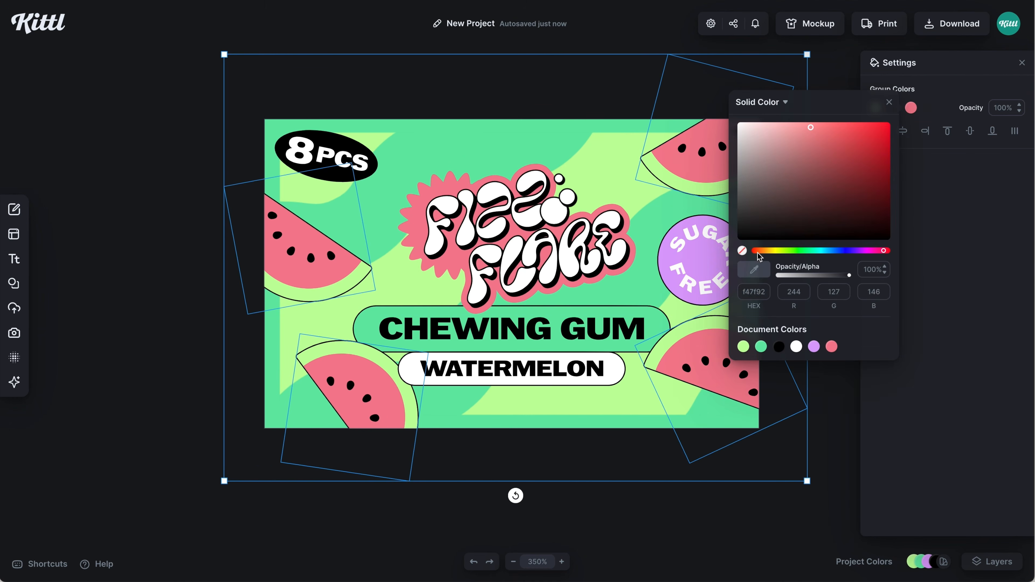
pyautogui.click(781, 103)
pyautogui.click(782, 149)
pyautogui.click(789, 154)
pyautogui.click(824, 160)
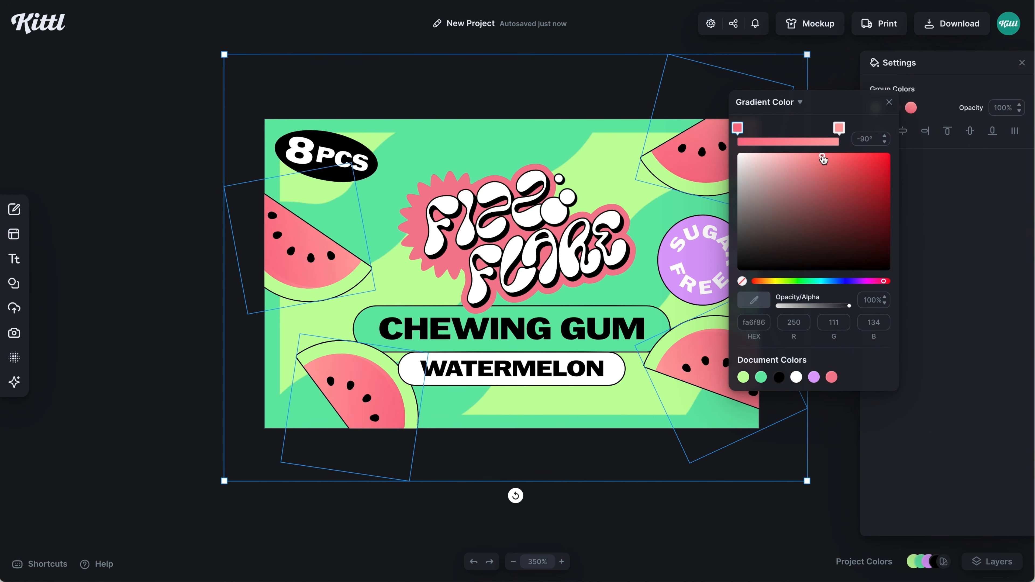
pyautogui.click(753, 514)
# Step: Fill the logo's white lettering and bubbles with a -120° gradient from white to light green, with the white stop shifted inward
pyautogui.click(595, 231)
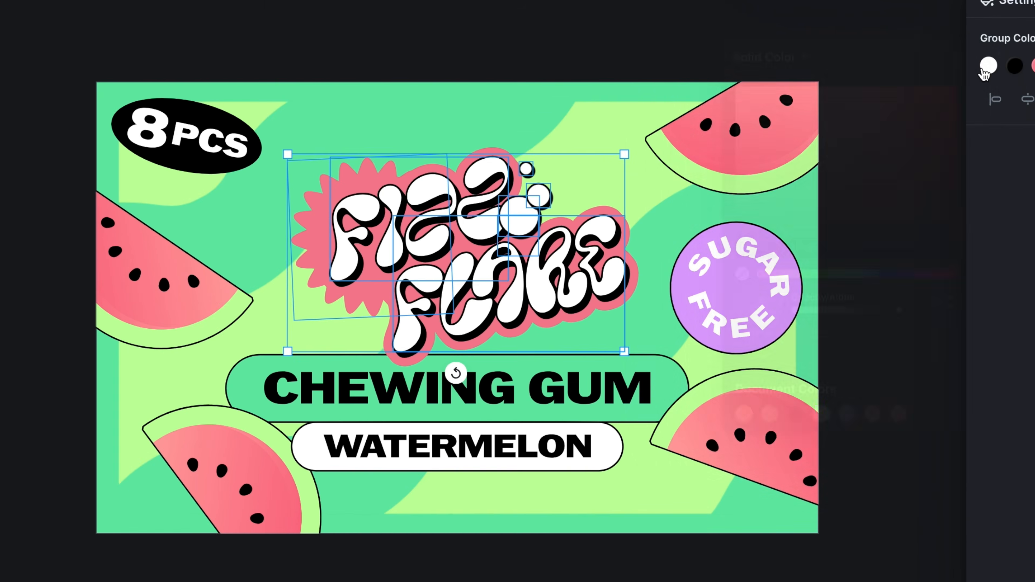
pyautogui.click(875, 108)
pyautogui.click(776, 57)
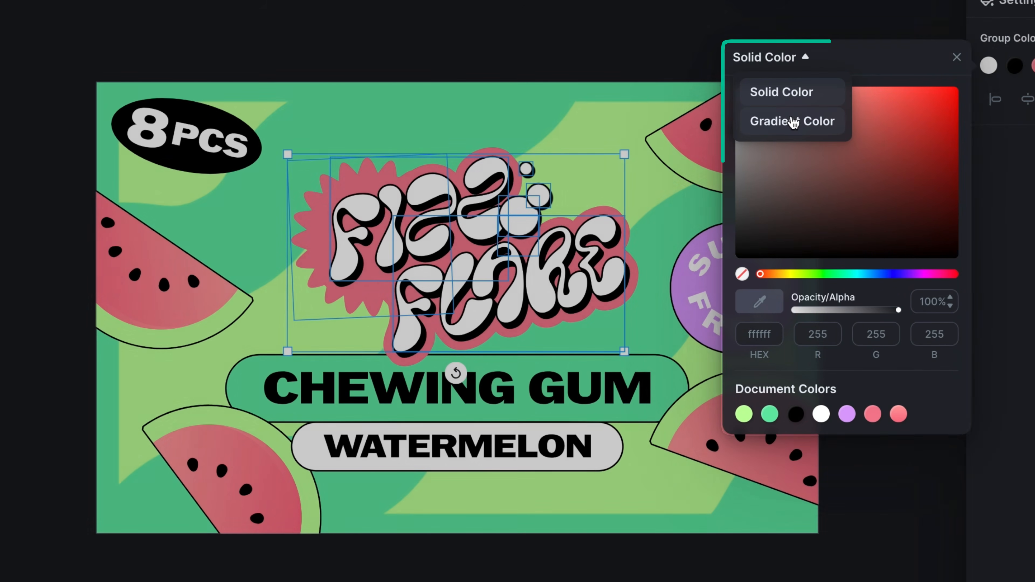
pyautogui.click(791, 118)
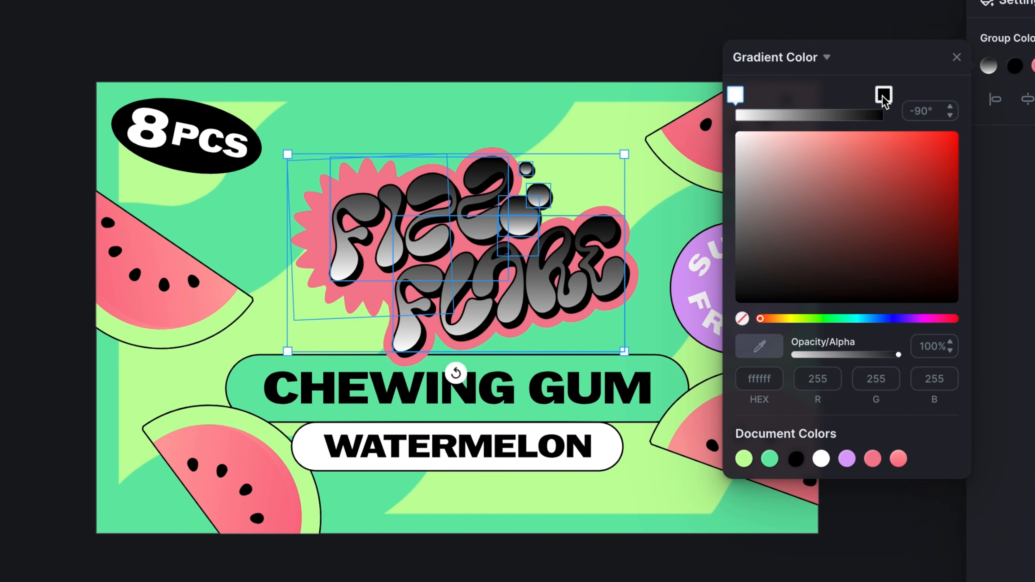
pyautogui.click(626, 468)
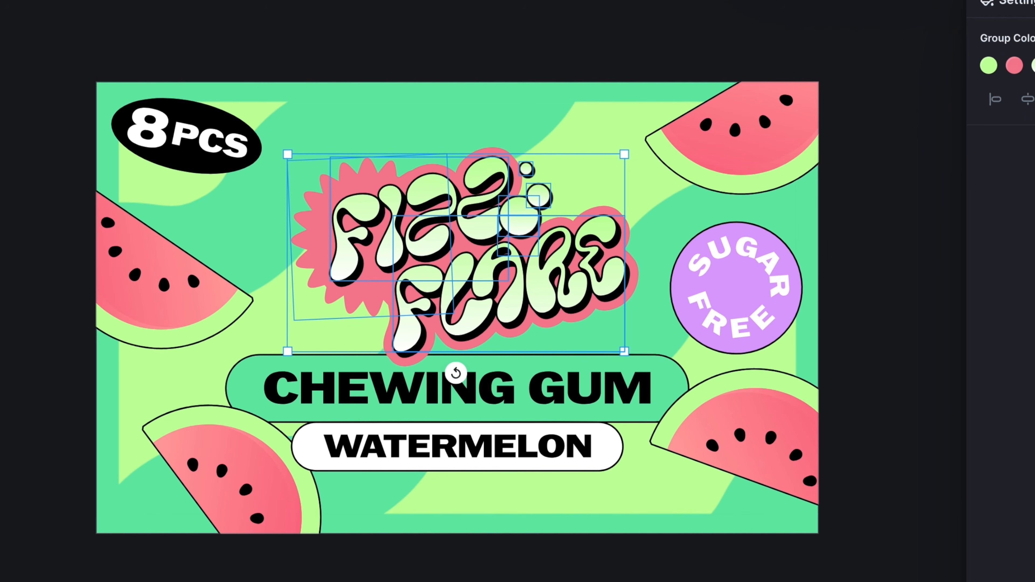
pyautogui.click(1033, 65)
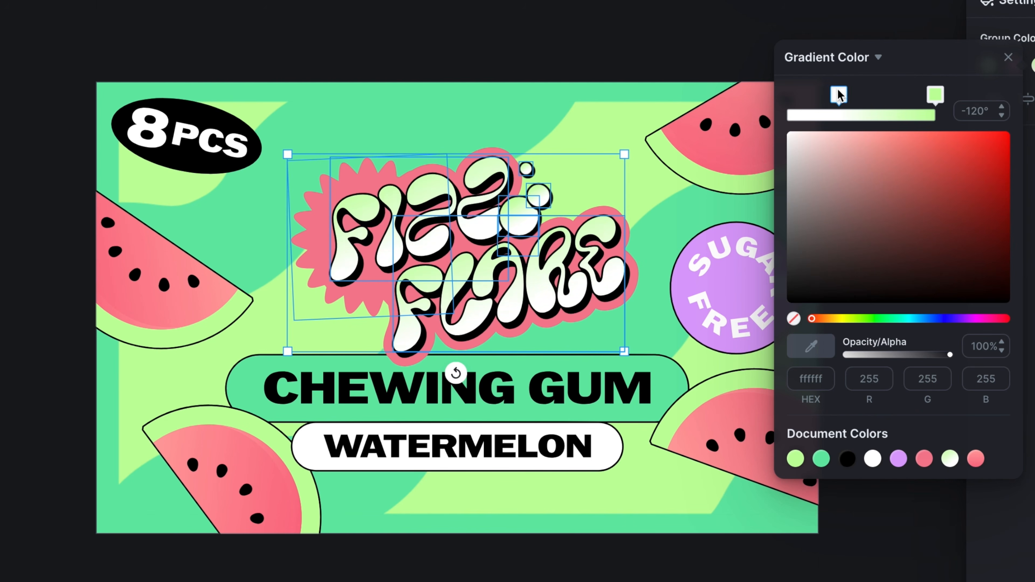
pyautogui.click(644, 22)
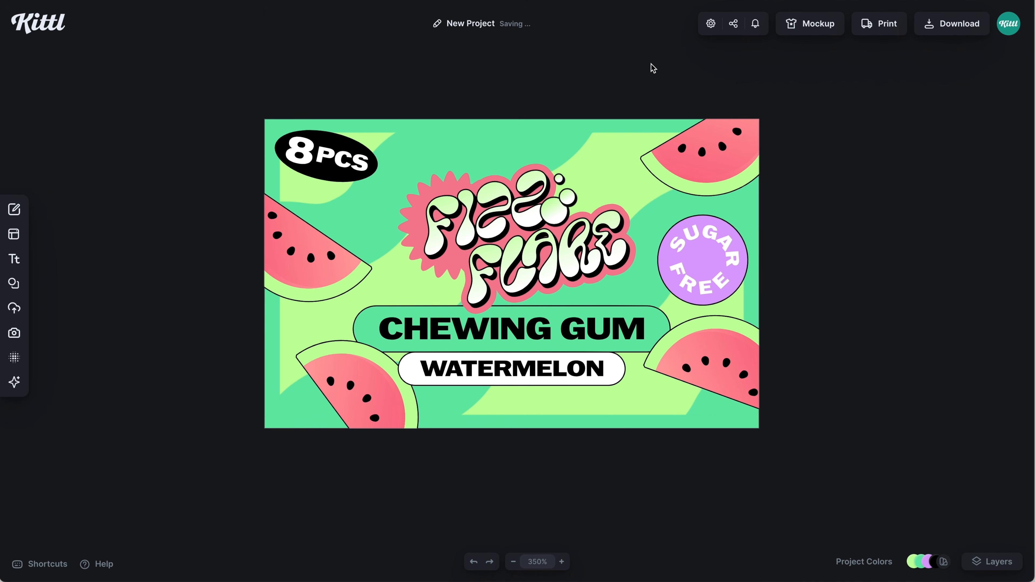